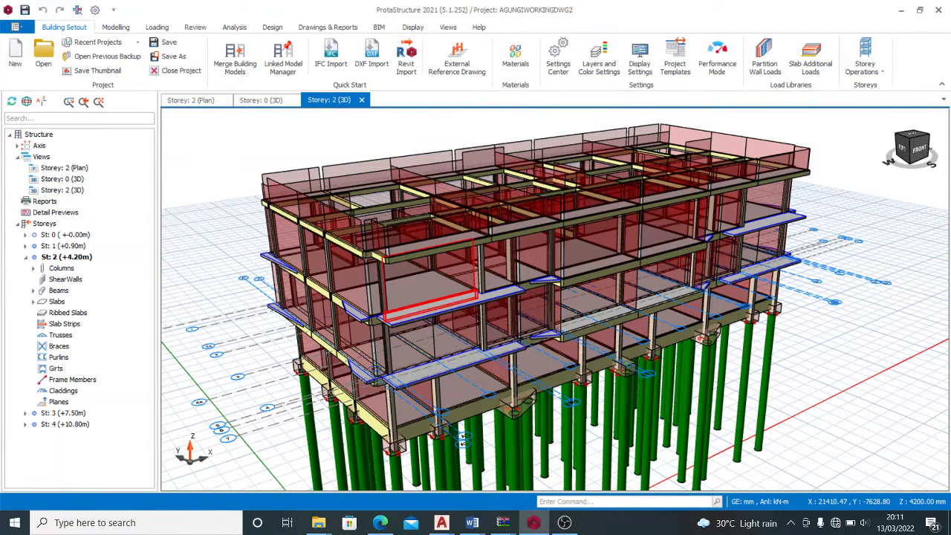
Step: Open the Storey: 2 plan view and check the building analysis status and the available post-analysis options
left_click(22, 257)
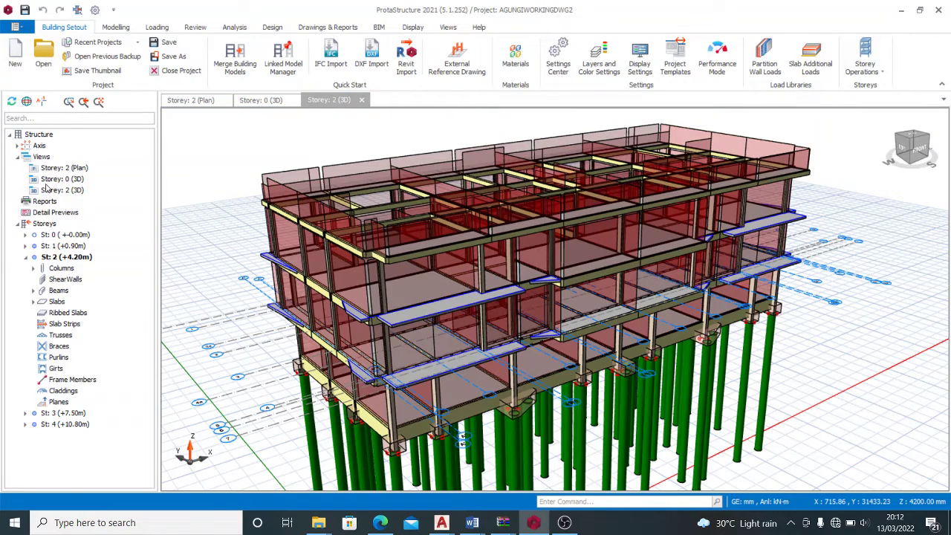
double_click(64, 169)
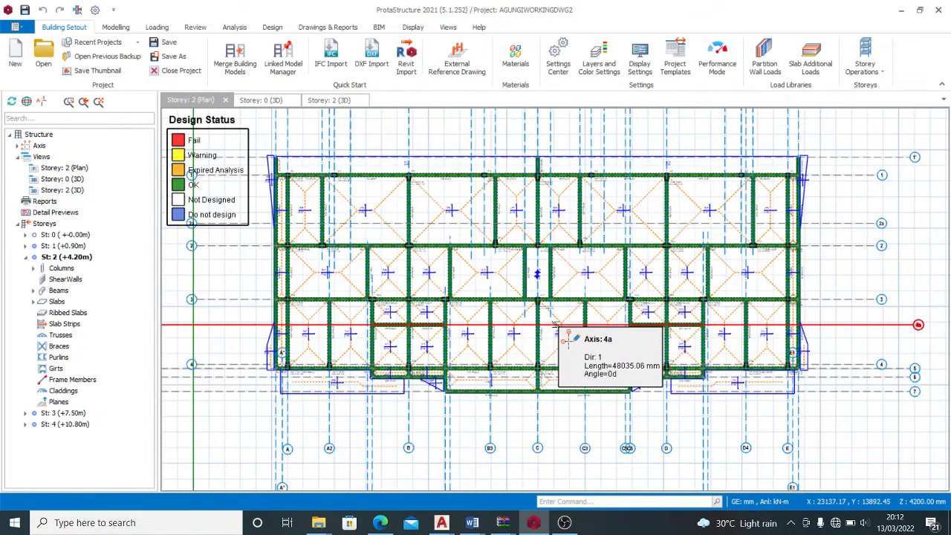
left_click(273, 29)
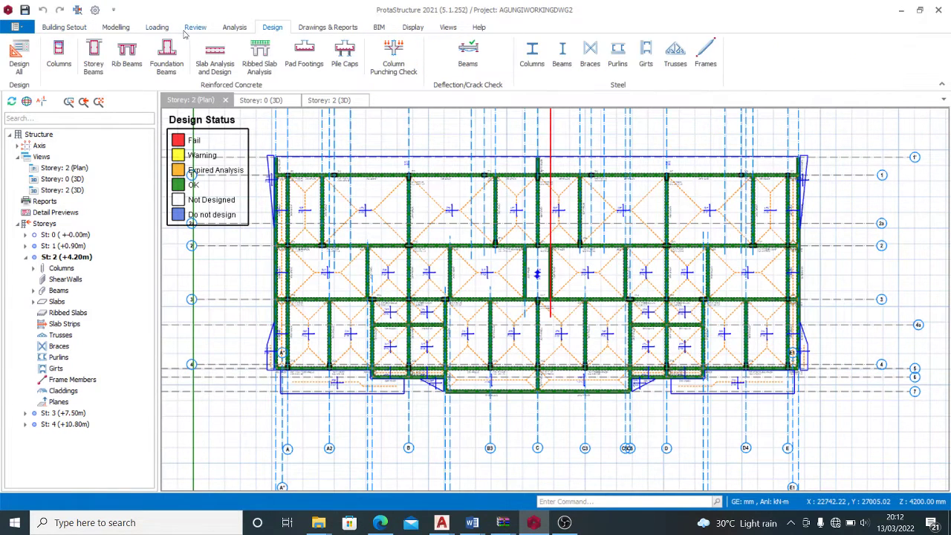
left_click(238, 27)
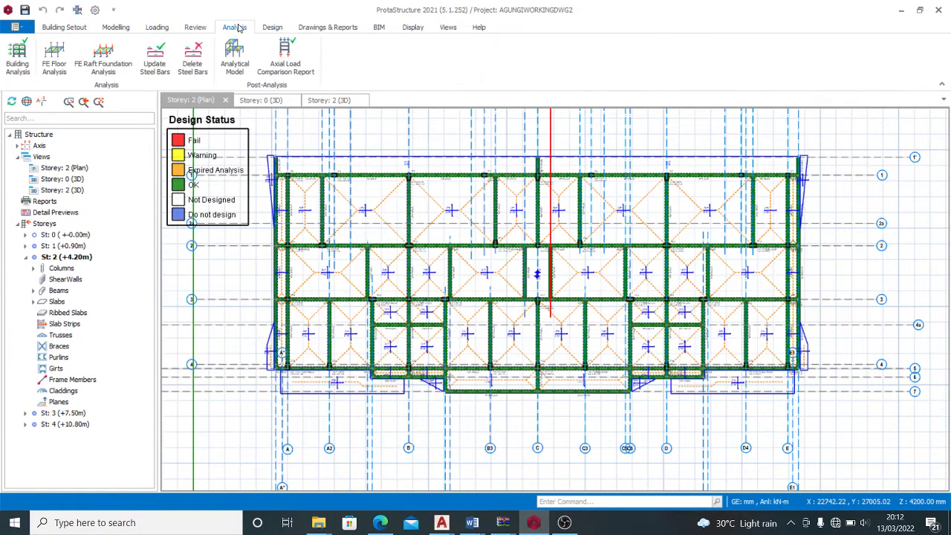
left_click(15, 65)
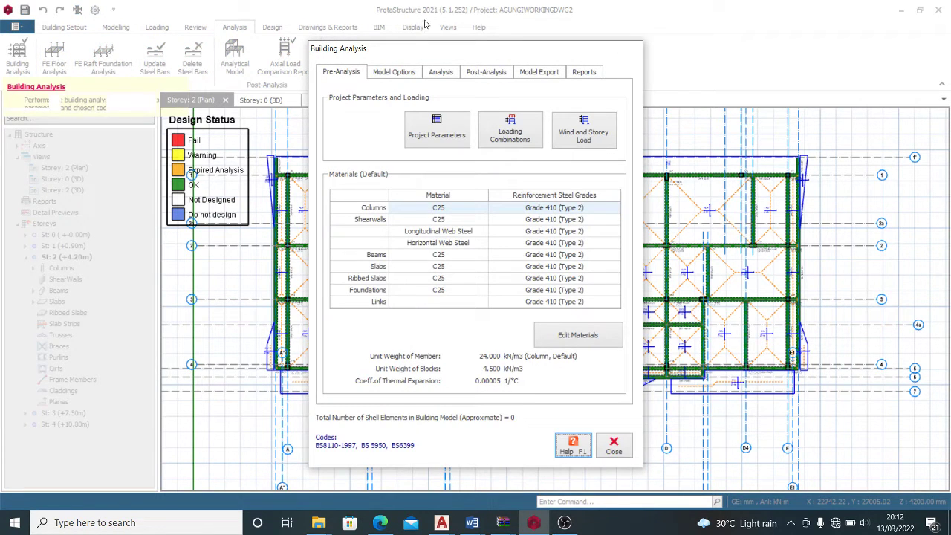
left_click(442, 72)
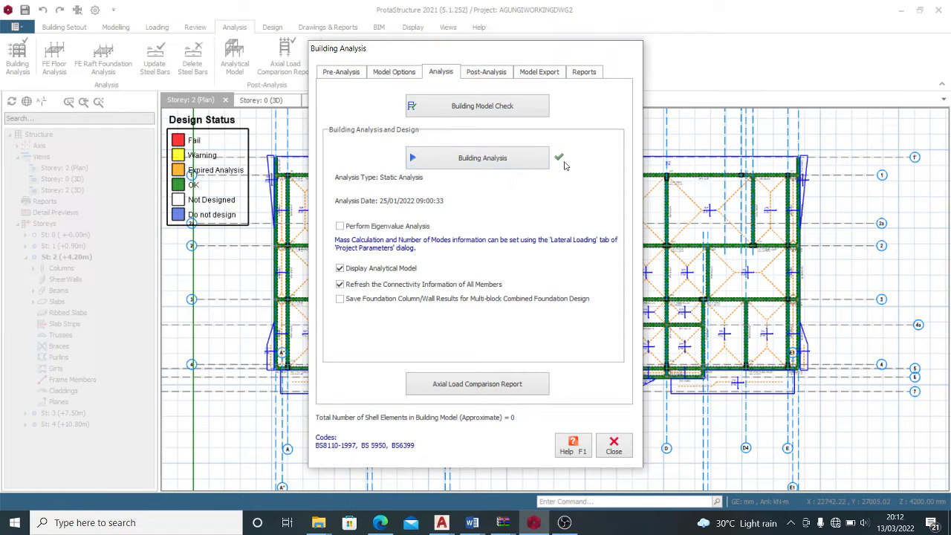
left_click(500, 76)
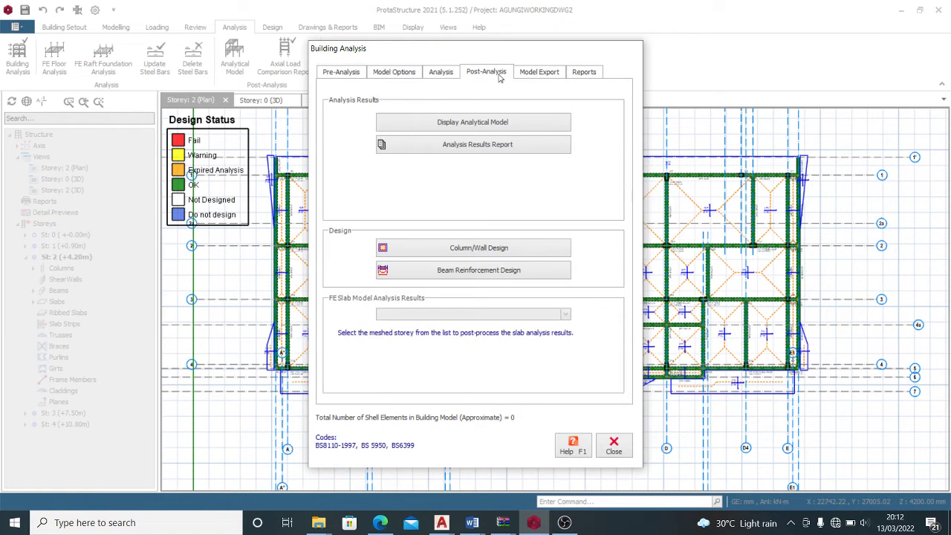
left_click(436, 74)
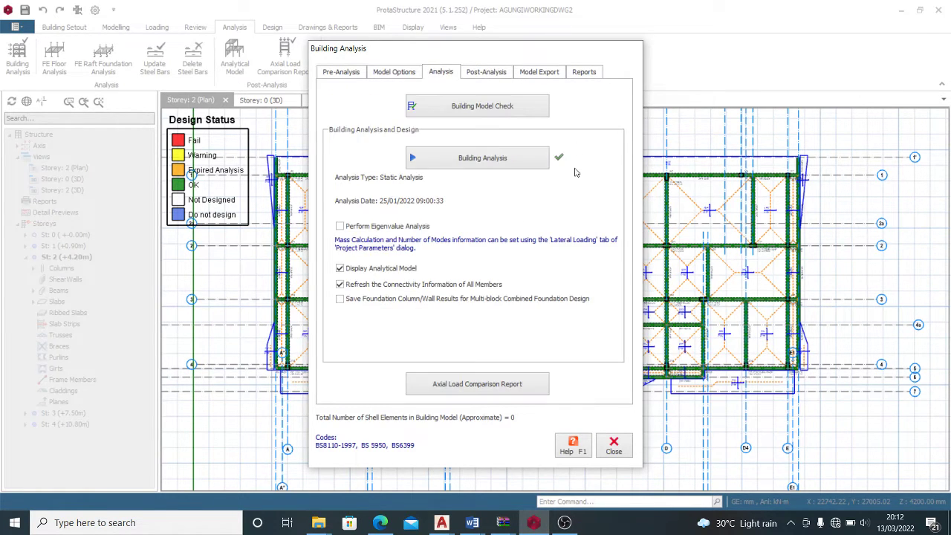
left_click(613, 446)
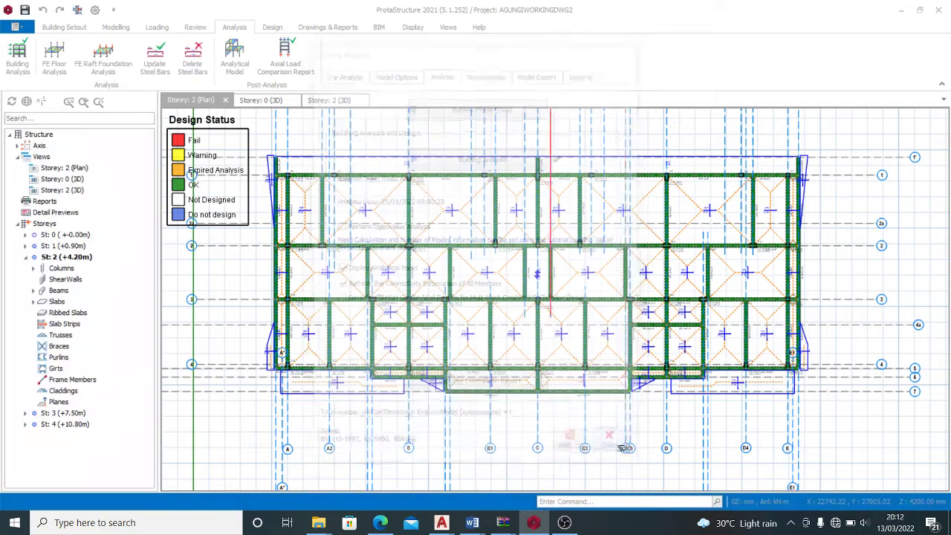
Step: Review the design status and utilization ratios of all columns in the Column Reinforcement Design list
left_click(272, 29)
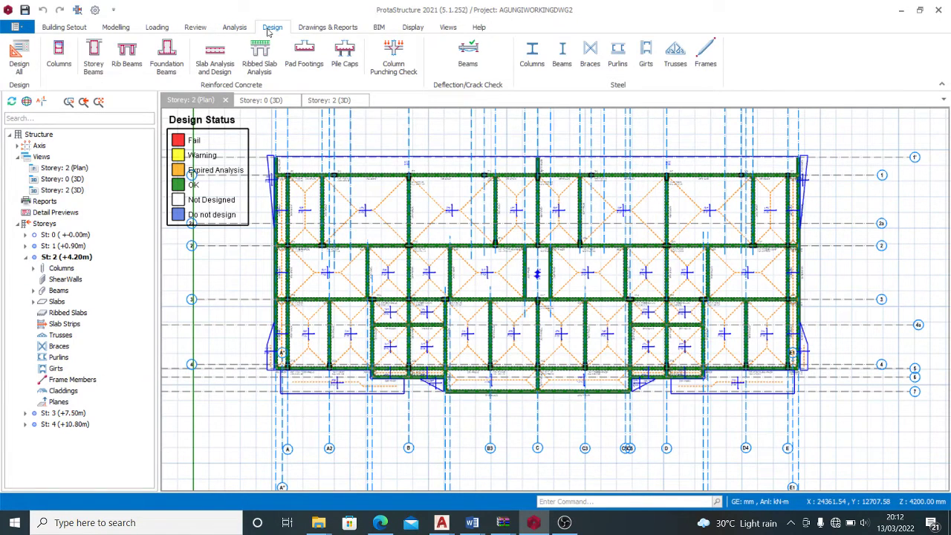
left_click(59, 55)
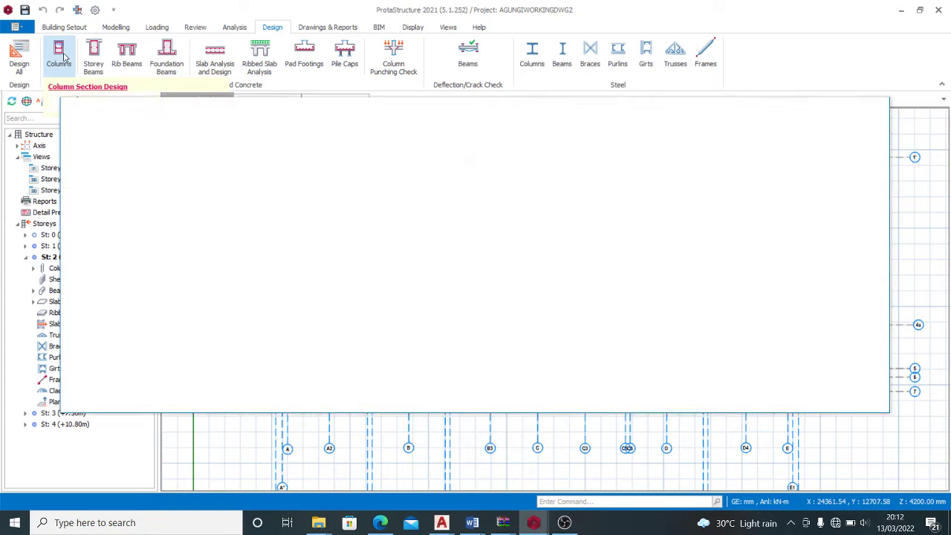
scroll(528, 305, "down", 8)
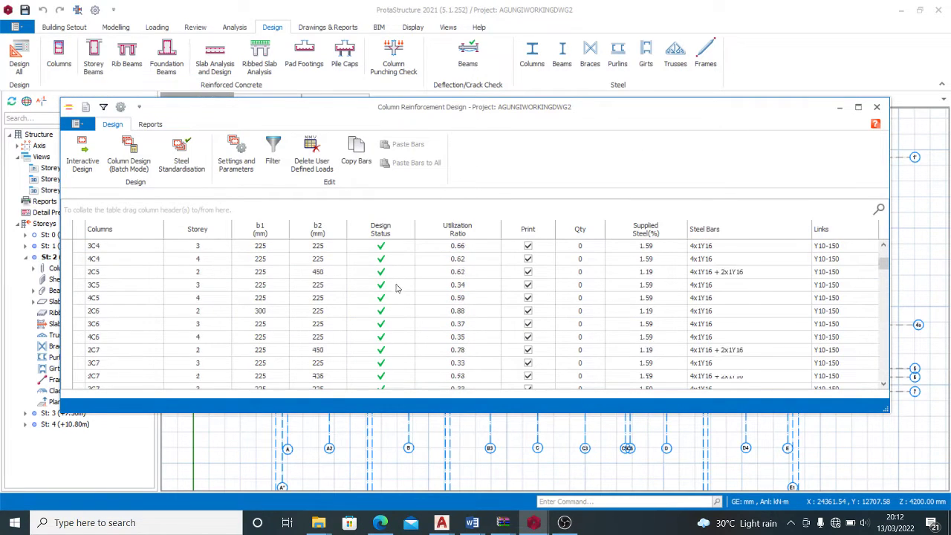
left_click(877, 106)
Step: Review the design status and utilization ratios of the beam axes in the storey beam design list
left_click(126, 54)
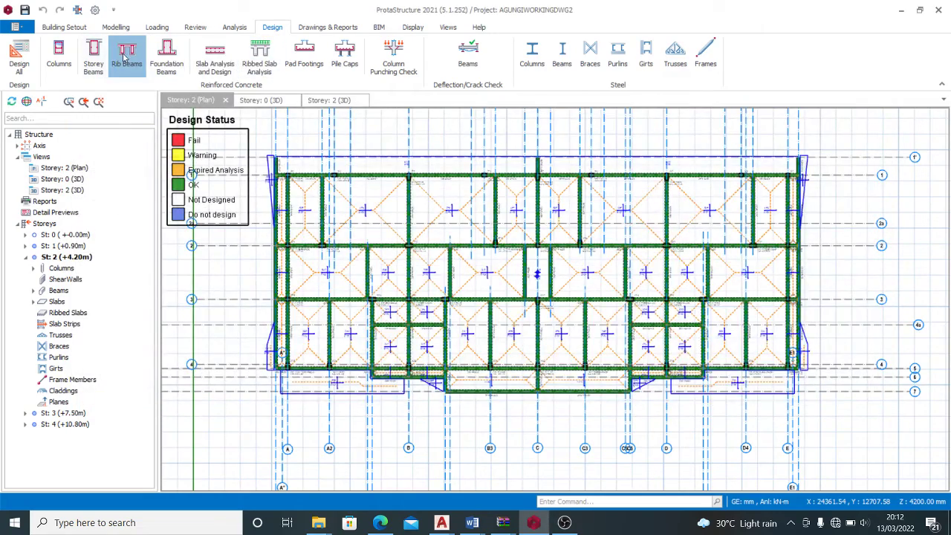
left_click(862, 57)
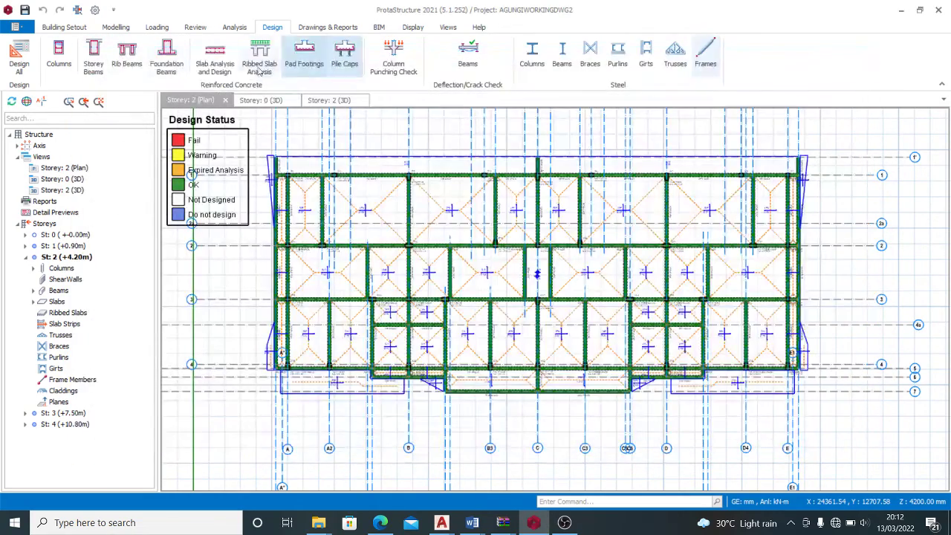
left_click(93, 53)
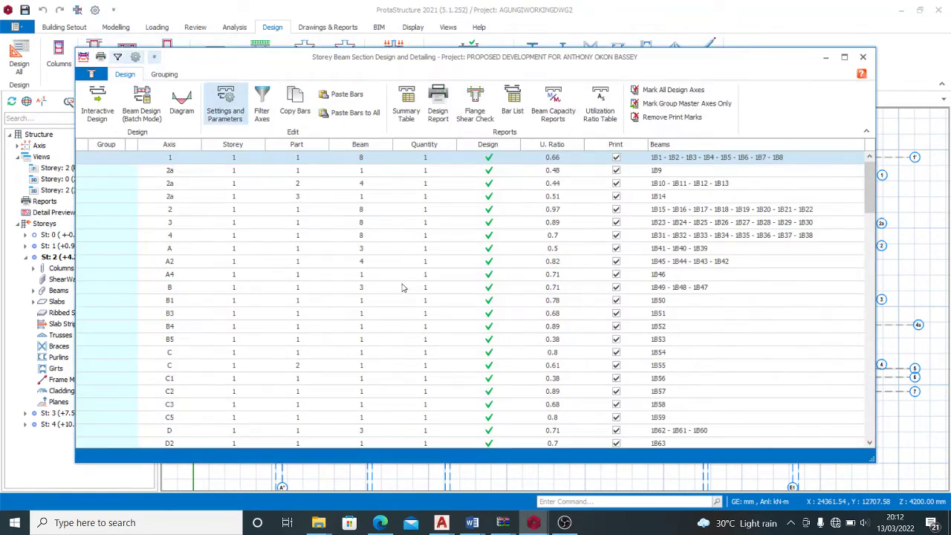
left_click(862, 56)
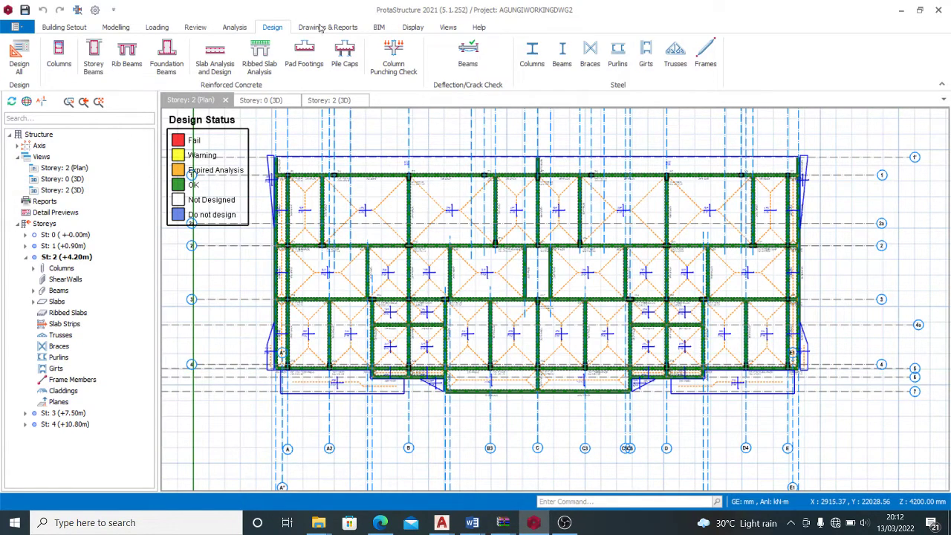
Step: Launch ProtaDetails for the current project, saving the model changes
left_click(341, 28)
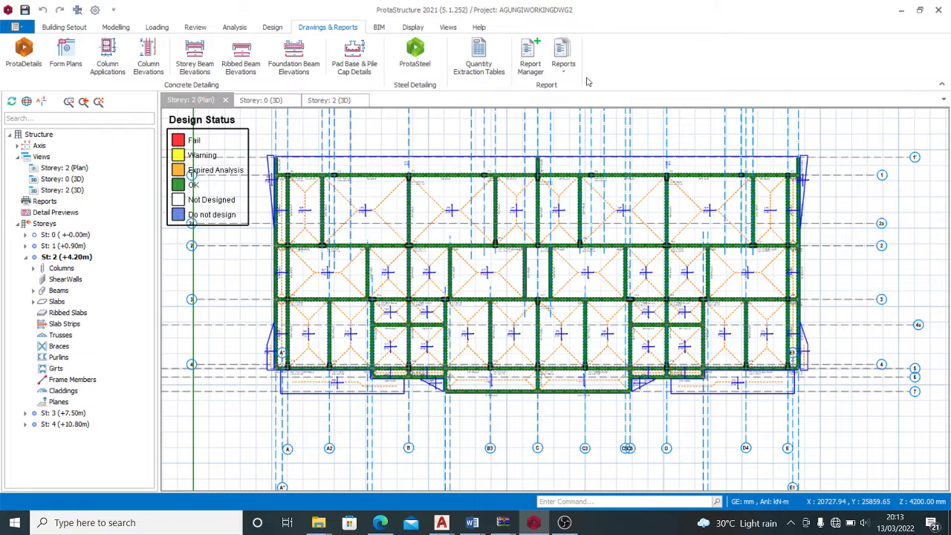
left_click(29, 55)
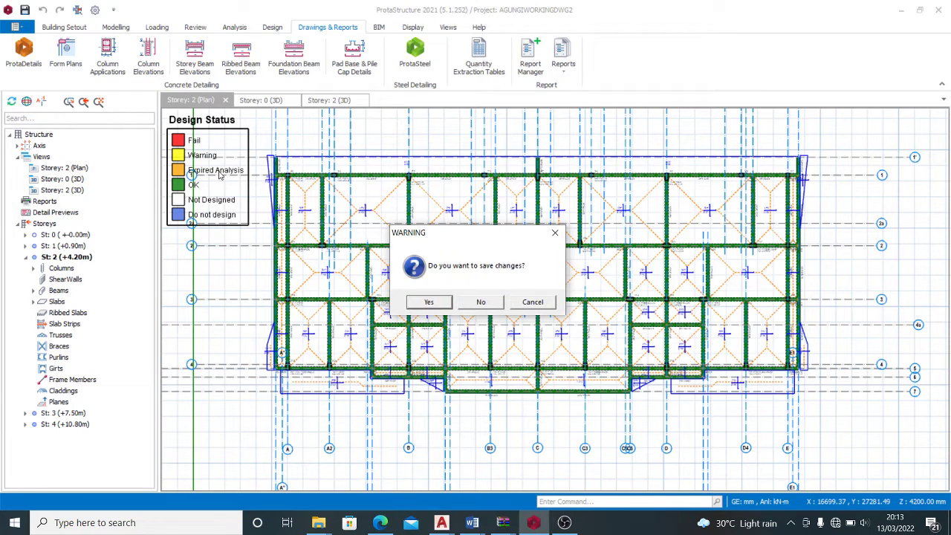
left_click(430, 302)
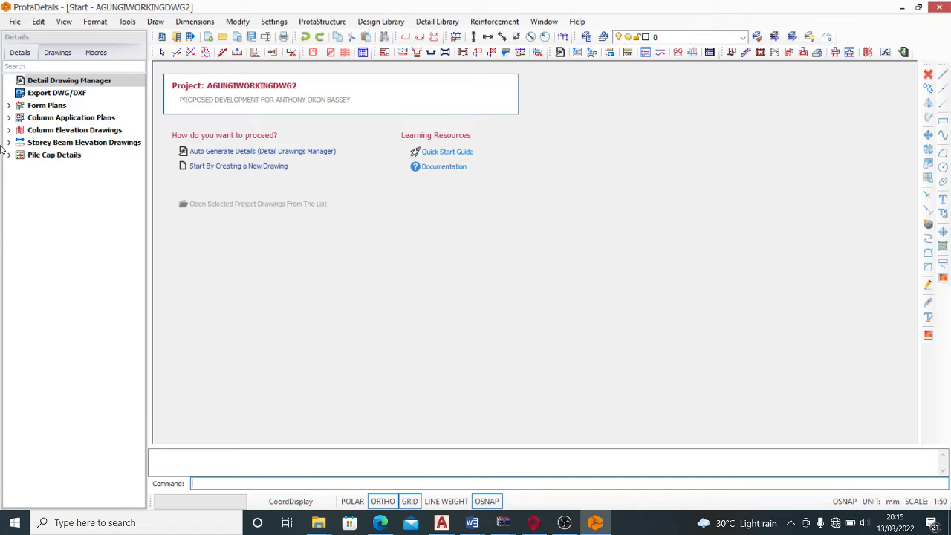
Step: Expand the form plan, column application, column elevation, storey beam elevation and pile cap groups to examine the available detail drawings
left_click(9, 105)
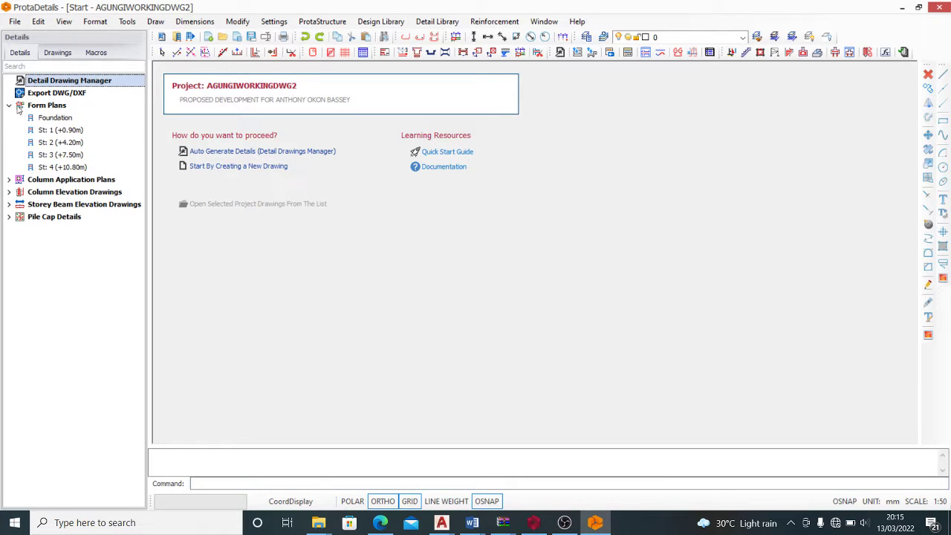
left_click(53, 130)
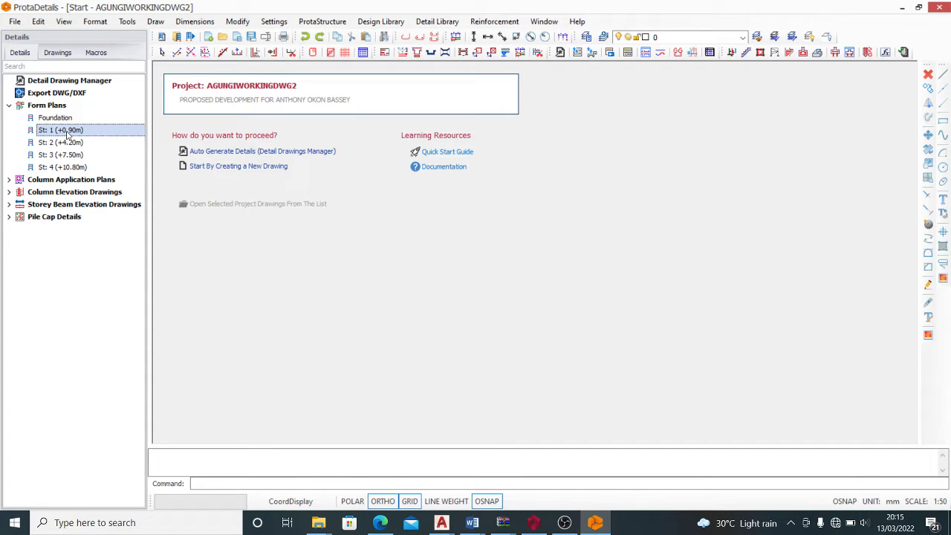
left_click(9, 180)
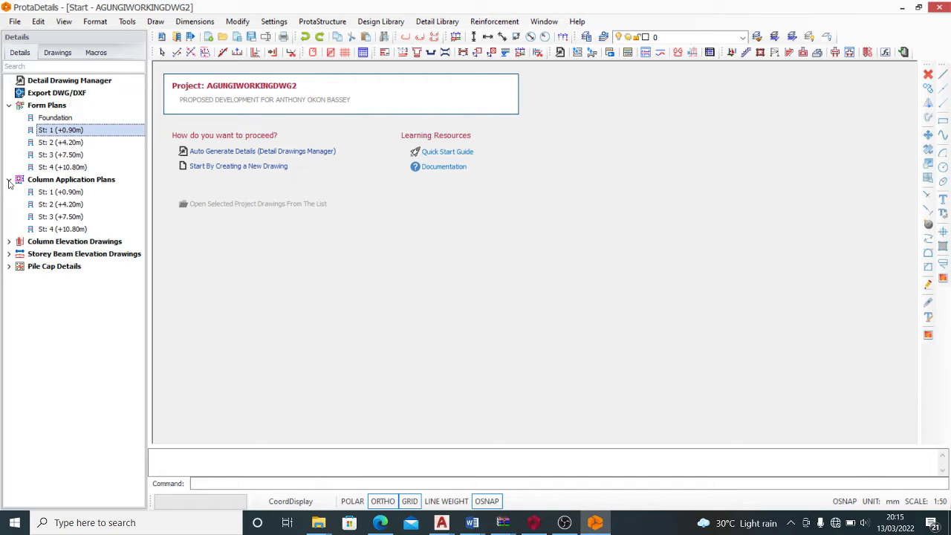
left_click(10, 242)
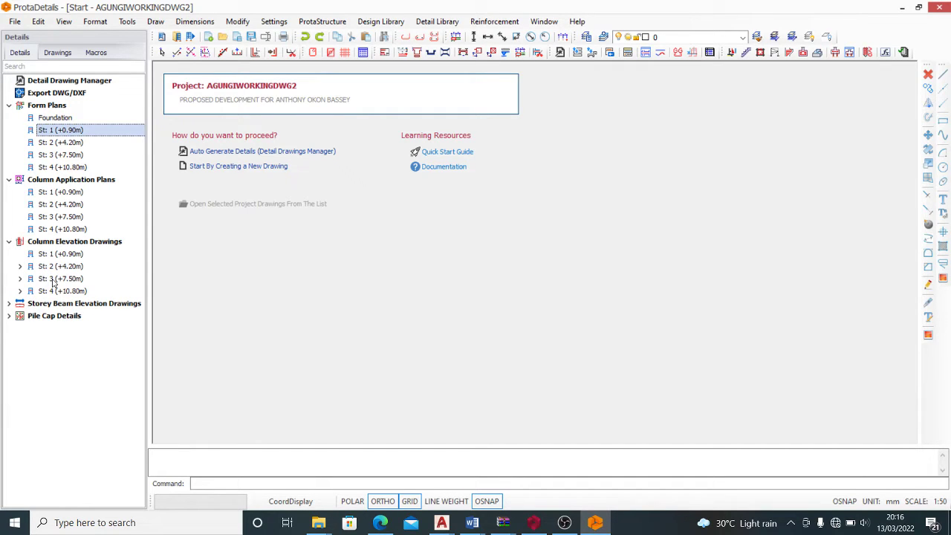
left_click(9, 305)
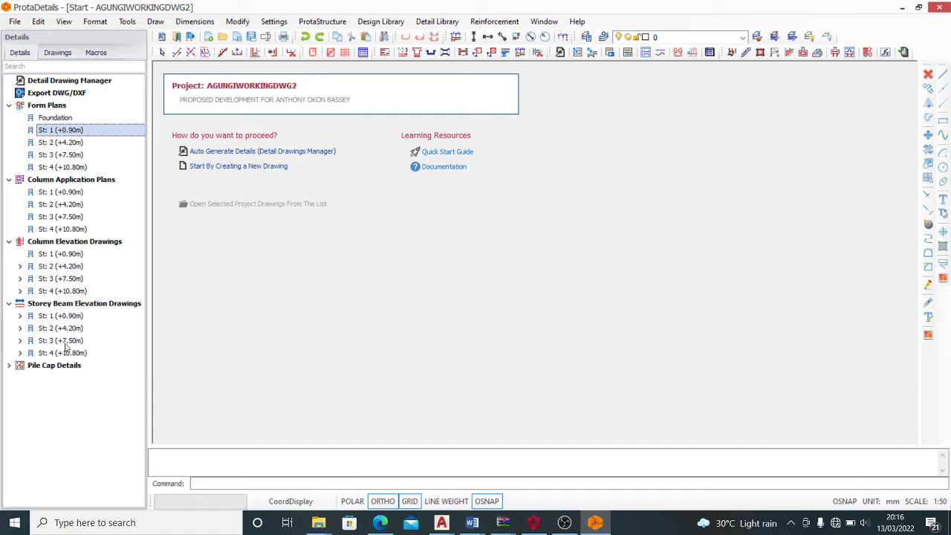
left_click(9, 366)
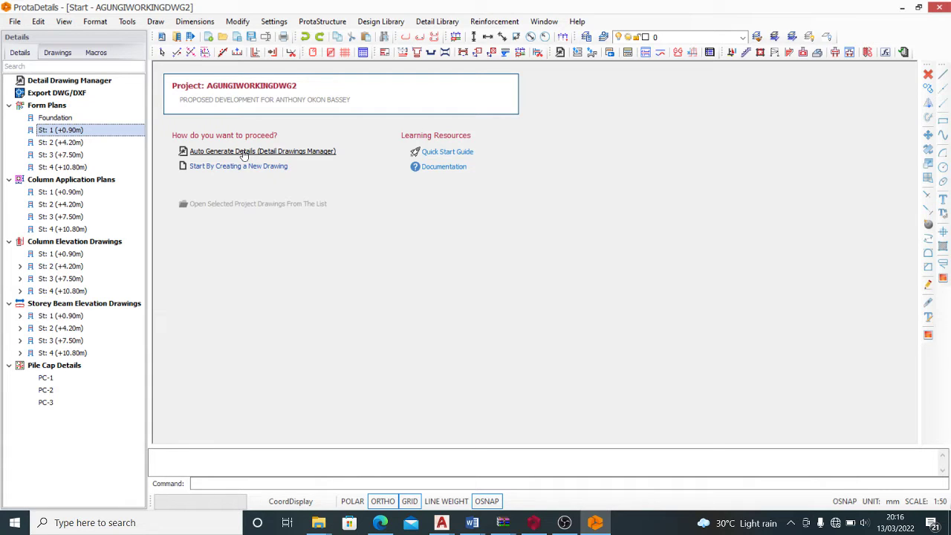
Step: Create a new blank drawing to hold the project details
left_click(286, 171)
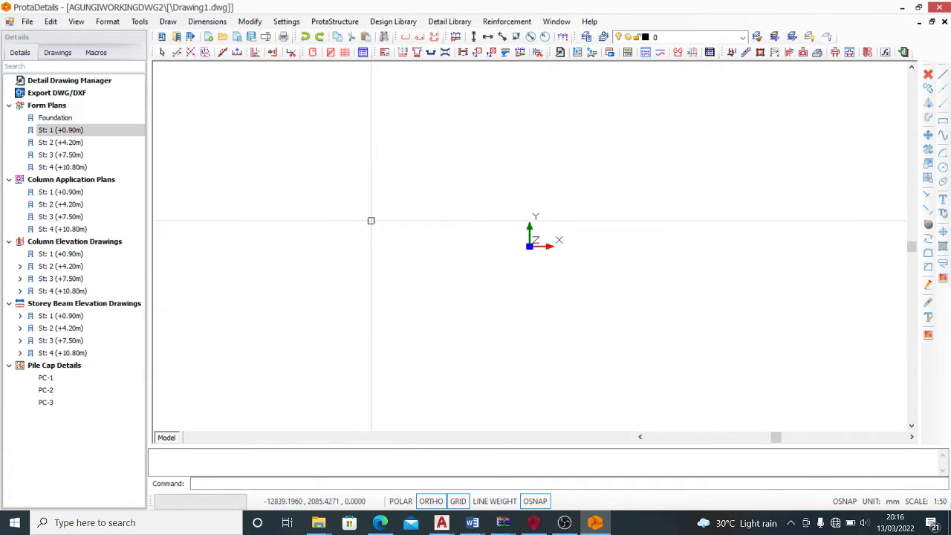
left_click(271, 136)
left_click(324, 182)
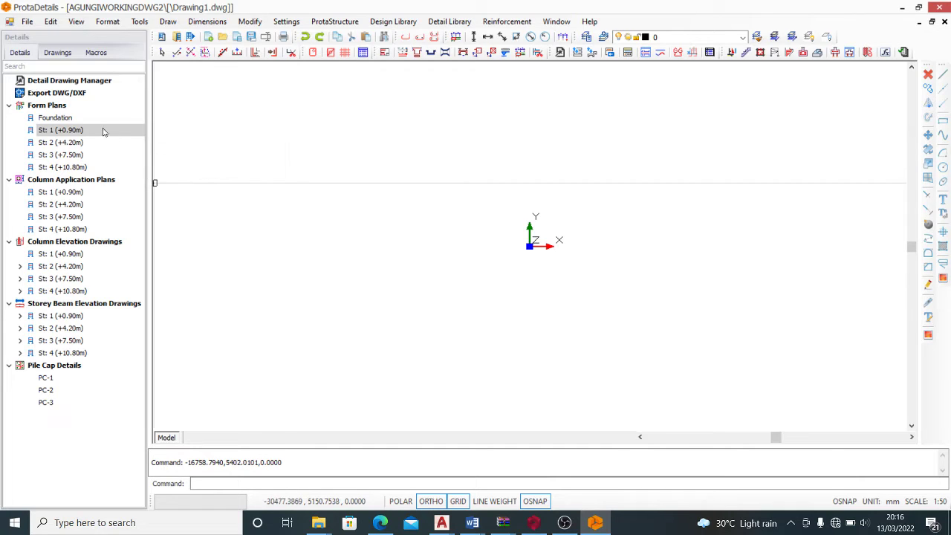
Step: Open the drawing options for the Foundation form plan
left_click(74, 124)
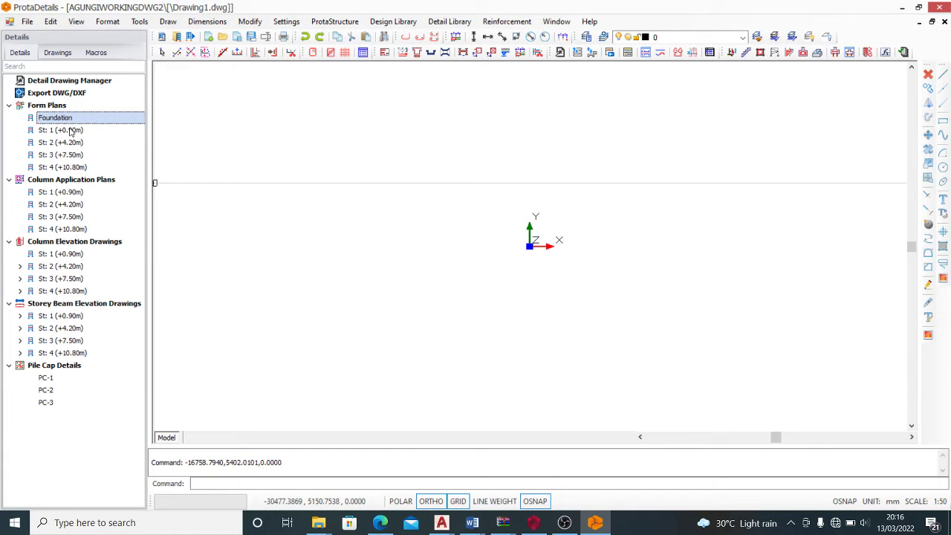
right_click(69, 121)
left_click(86, 131)
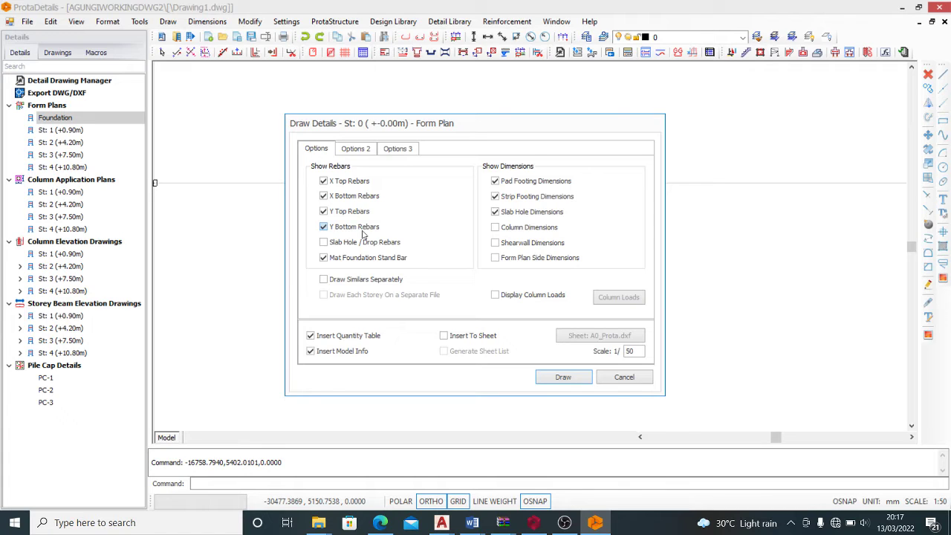
Step: Try hiding the X and Y top and bottom rebars and inserting the foundation form plan into a sheet
left_click(323, 180)
left_click(323, 196)
left_click(324, 211)
left_click(324, 227)
left_click(325, 258)
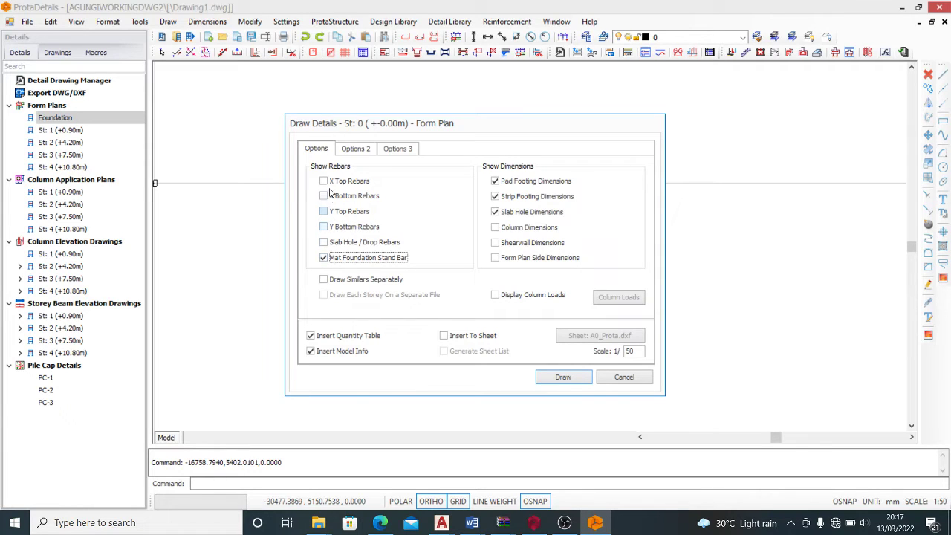
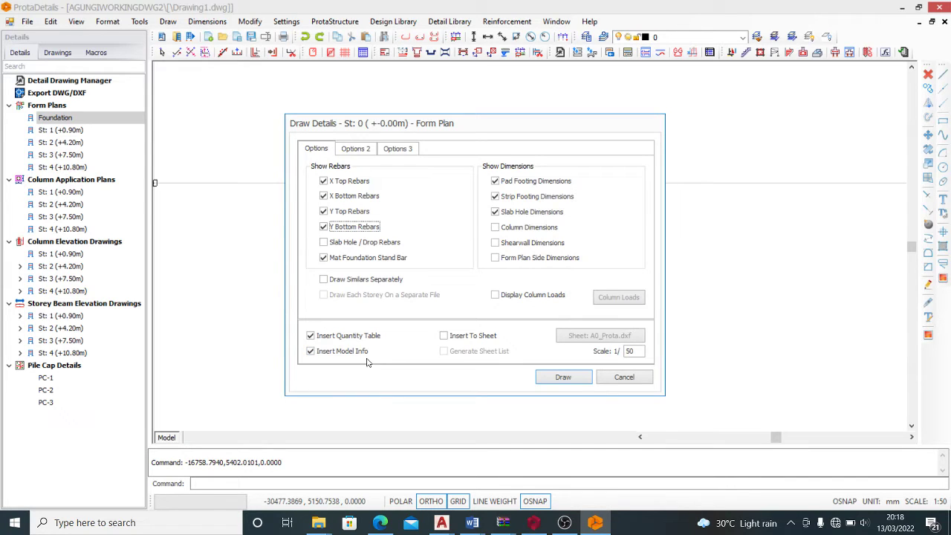
left_click(444, 338)
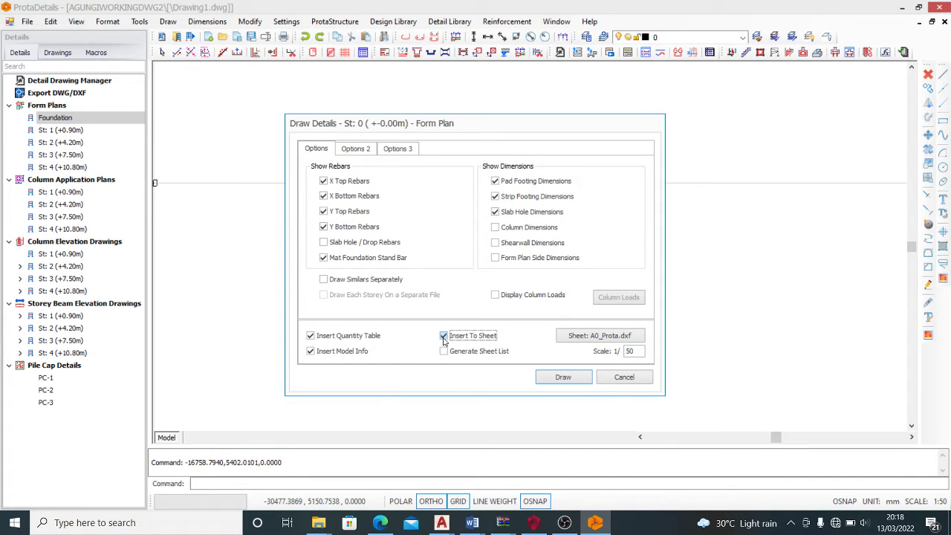
left_click(444, 338)
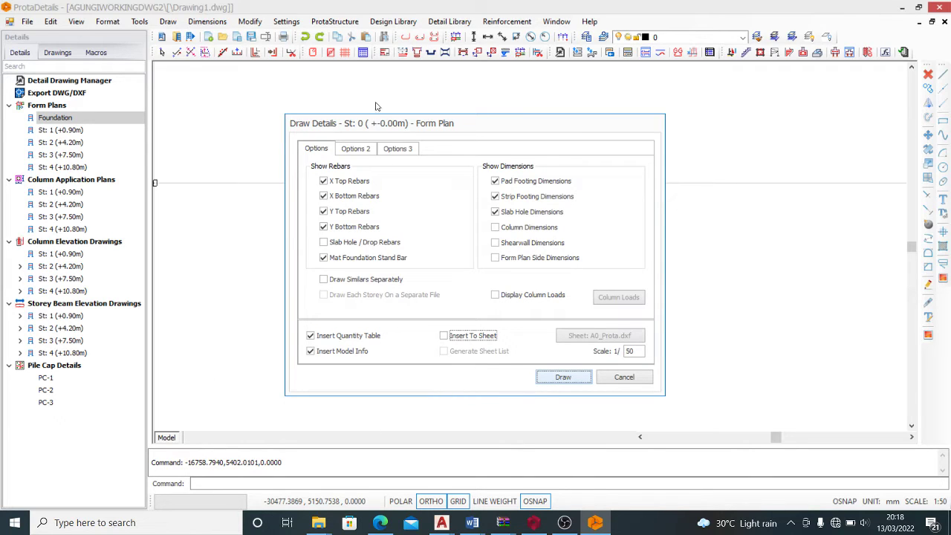
Step: Draw the Foundation form plan at 1/50 scale, with its insertion point in the empty upper-left area of the drawing
key("Return")
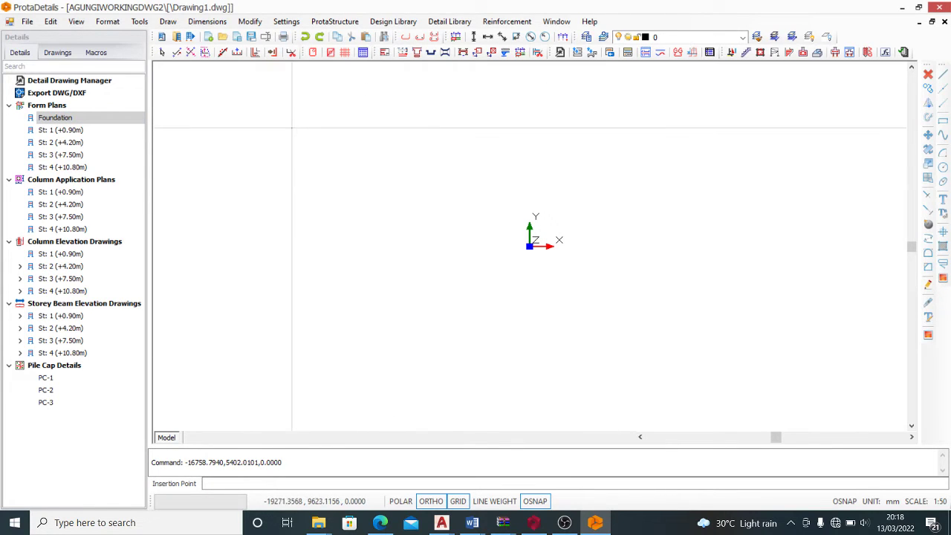
left_click(288, 128)
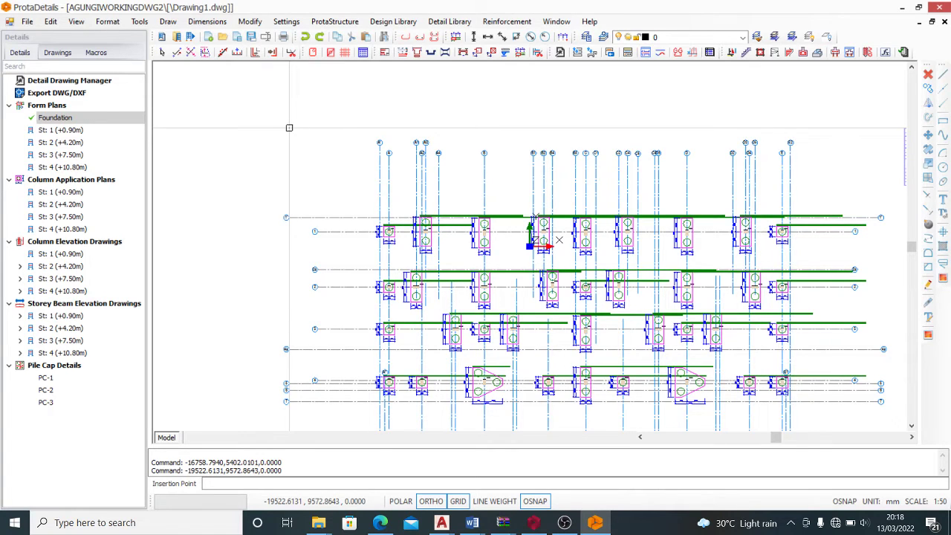
Step: Examine the pile cap layout, column positions and dimensions across the foundation form plan
scroll(591, 222, "up", 5)
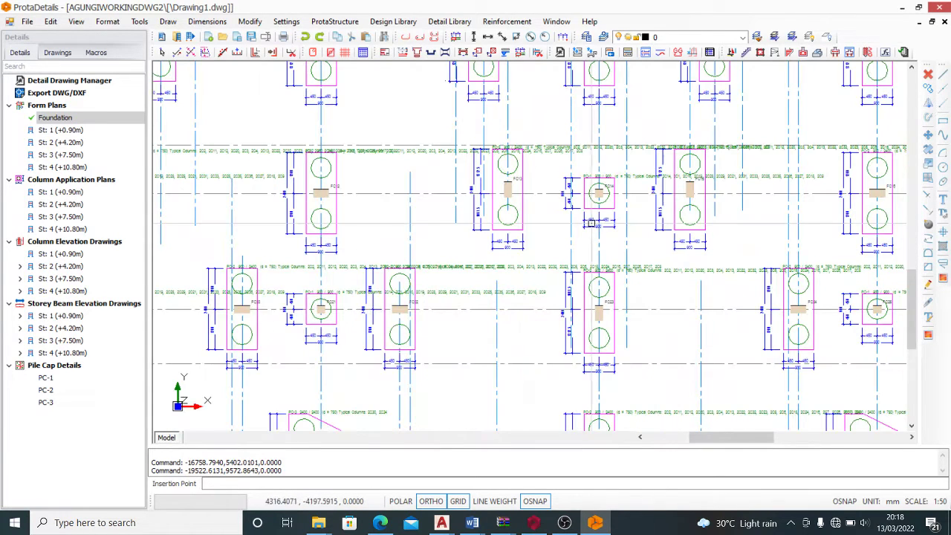
scroll(591, 222, "down", 2)
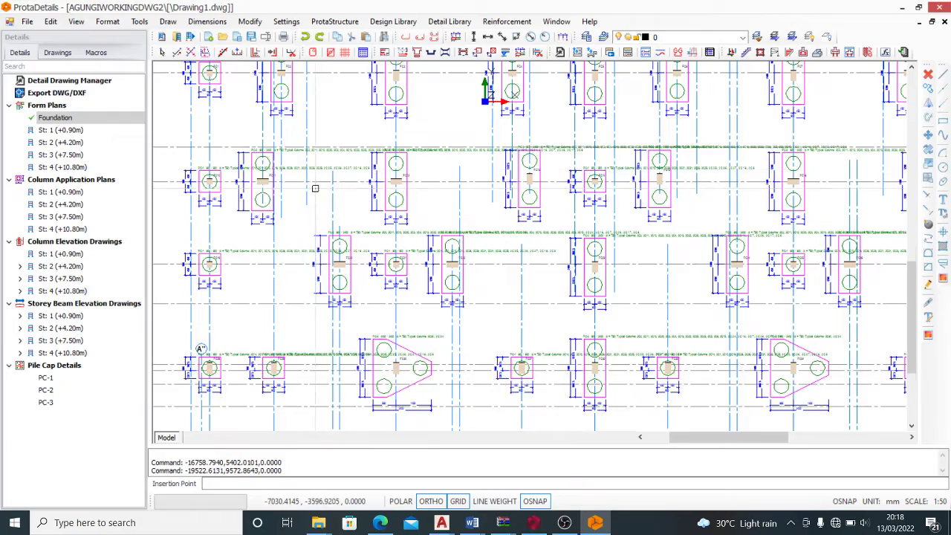
scroll(315, 188, "down", 2)
scroll(231, 139, "up", 2)
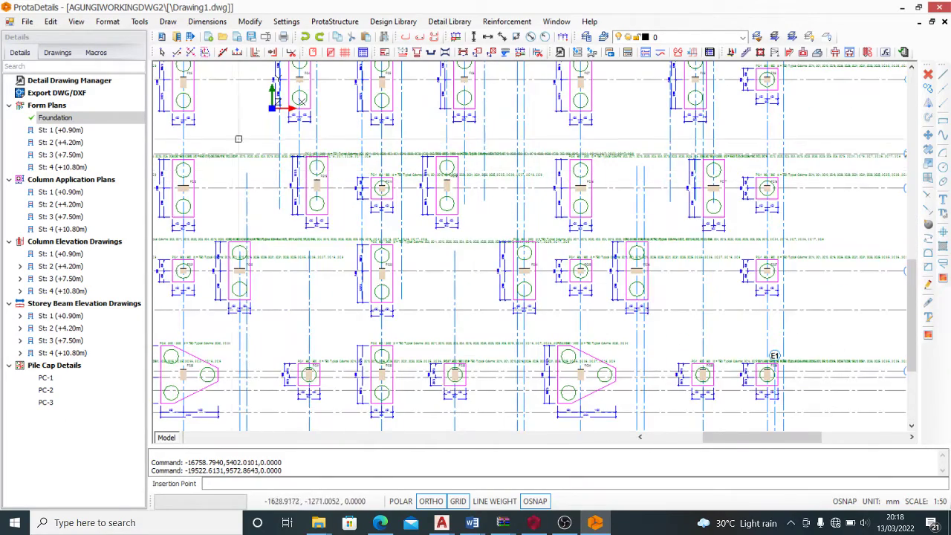
scroll(757, 203, "down", 1)
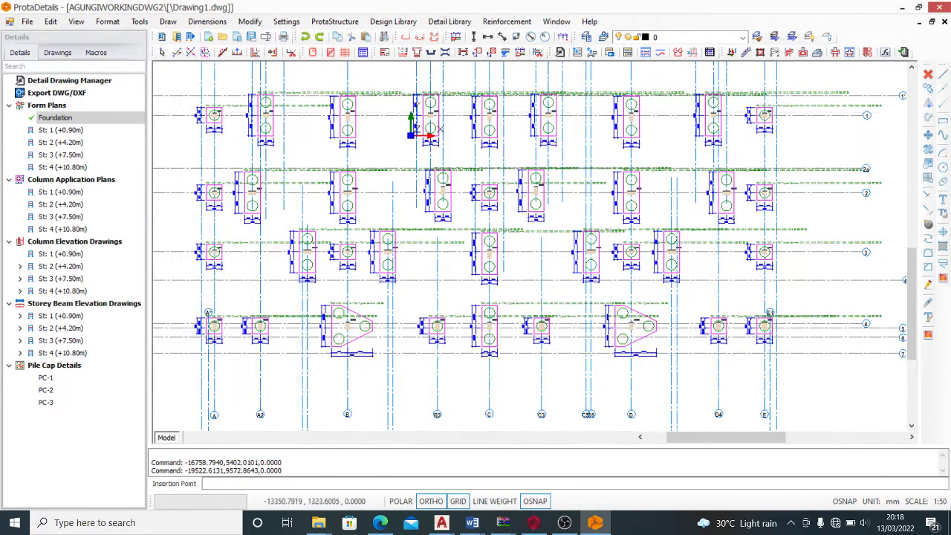
scroll(182, 113, "up", 5)
scroll(297, 152, "down", 2)
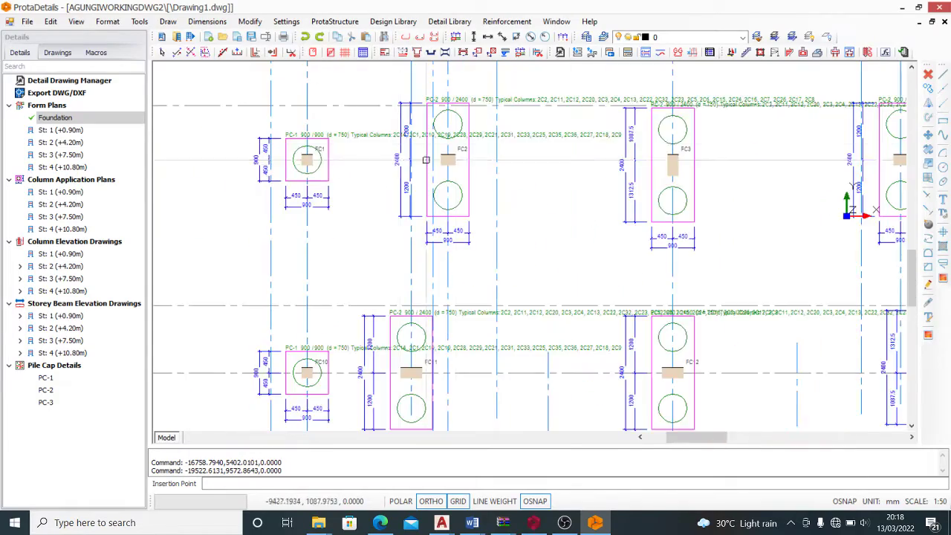
scroll(399, 164, "up", 2)
scroll(471, 215, "down", 4)
scroll(559, 162, "up", 3)
scroll(559, 162, "up", 1)
scroll(505, 191, "down", 4)
scroll(452, 193, "up", 3)
scroll(451, 193, "down", 4)
scroll(579, 233, "up", 4)
scroll(580, 233, "down", 1)
scroll(435, 206, "down", 3)
scroll(637, 329, "up", 3)
scroll(357, 222, "down", 4)
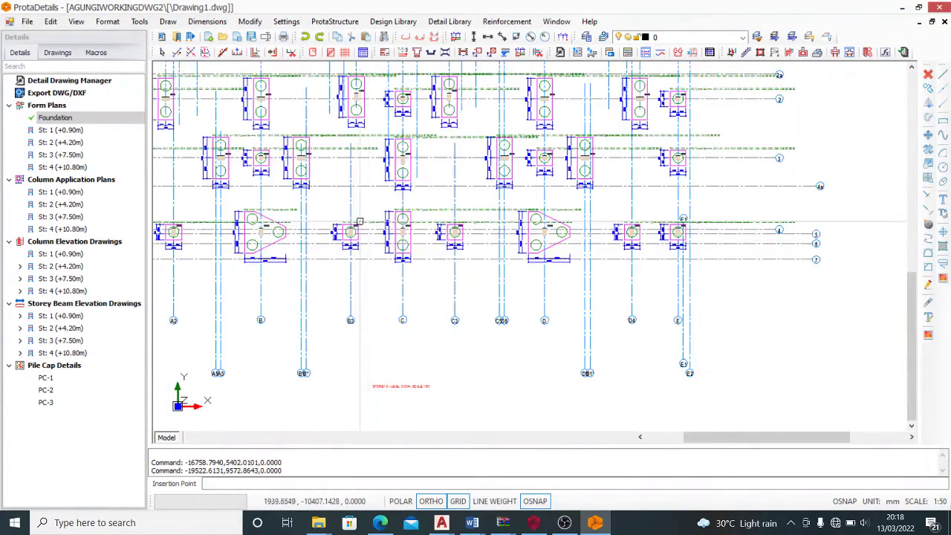
scroll(475, 222, "down", 2)
scroll(621, 275, "down", 1)
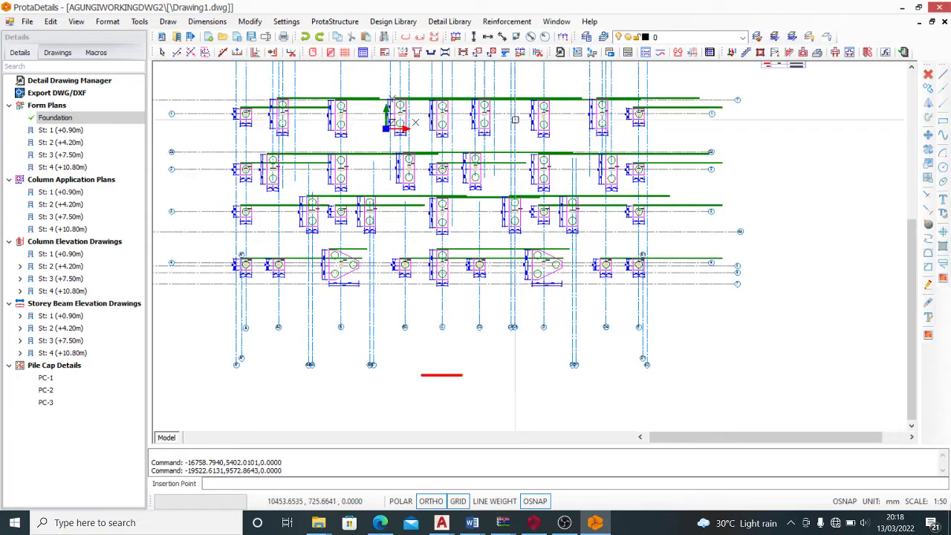
Step: Inspect the PC-2 pile caps at FC15 and FC16, including their dimensions and overlapping typical-column labels
scroll(515, 119, "up", 2)
scroll(571, 161, "up", 3)
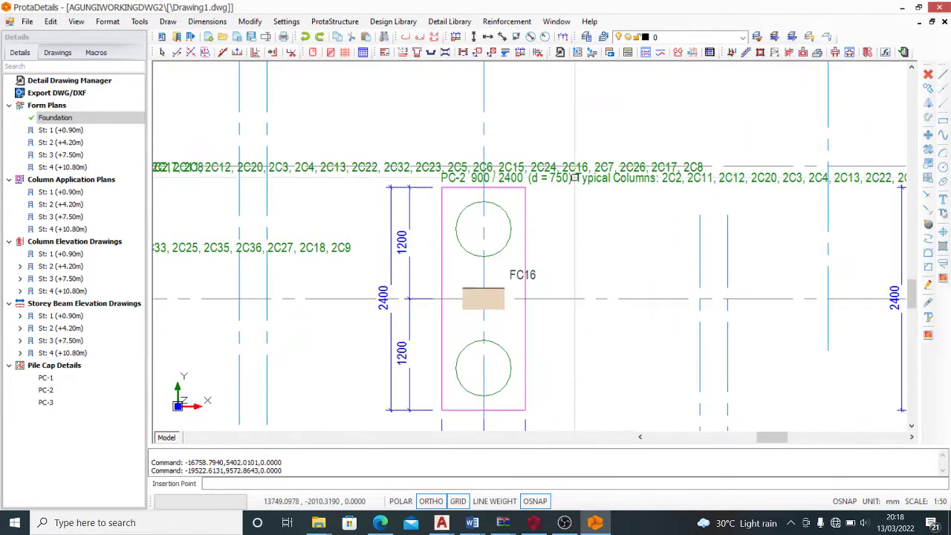
scroll(513, 176, "down", 1)
scroll(562, 178, "up", 1)
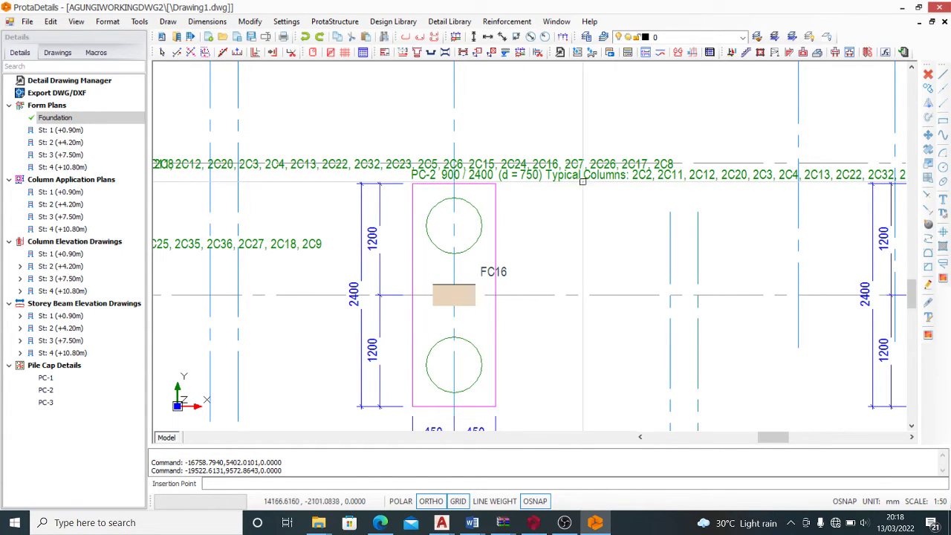
scroll(760, 167, "down", 1)
scroll(760, 166, "down", 1)
scroll(724, 178, "up", 3)
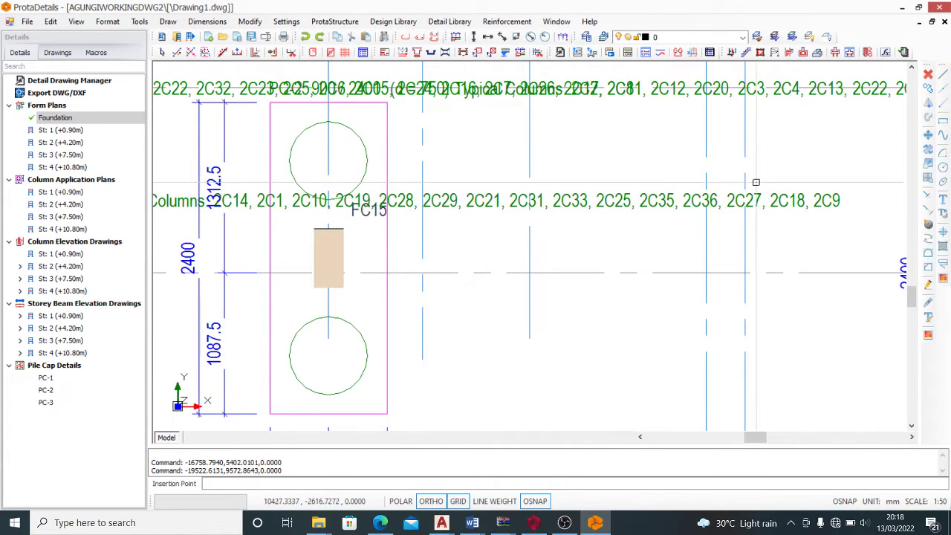
scroll(541, 163, "down", 1)
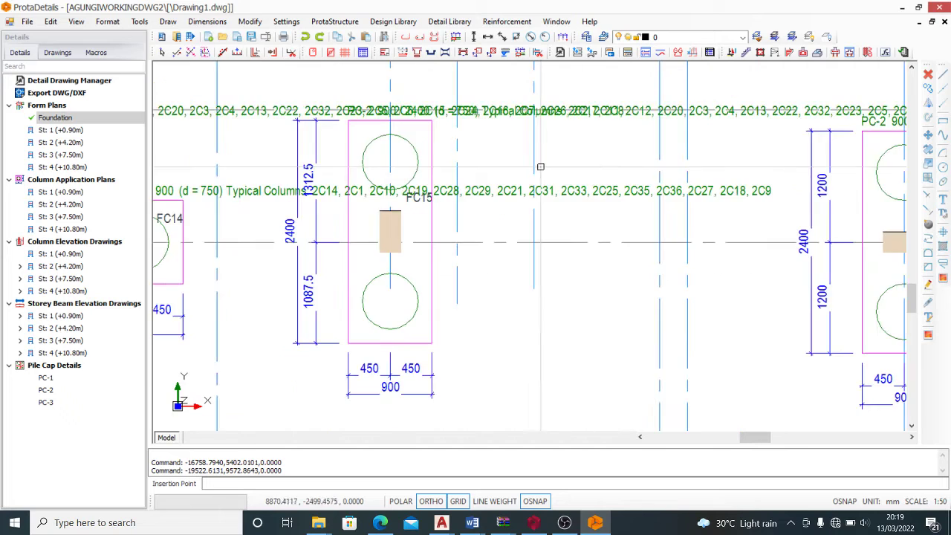
scroll(171, 156, "down", 1)
Step: Draw the St: 1 (+0.90m) form plan at 1/50 scale, placed in the empty area to the right of the foundation plan
left_click_drag(59, 130, 85, 140)
left_click(87, 139)
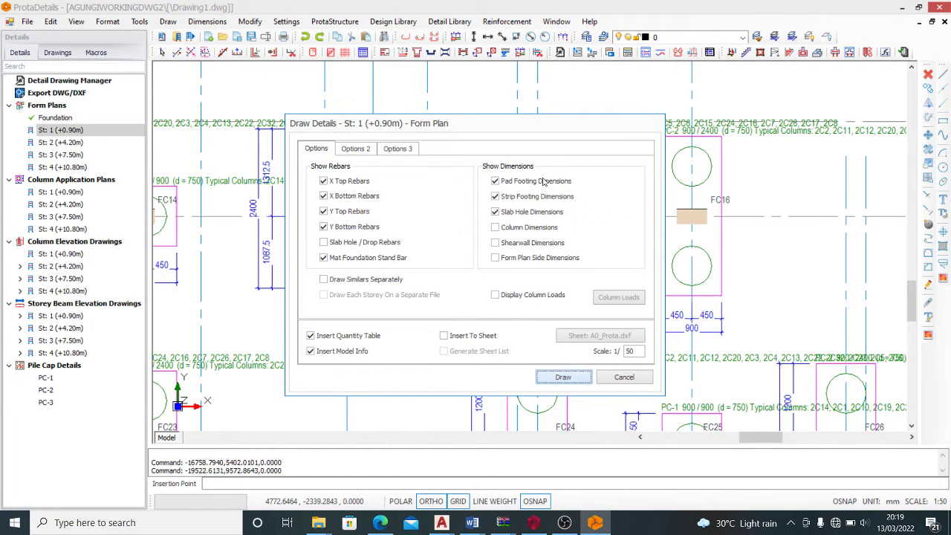
left_click(563, 377)
scroll(525, 149, "down", 3)
left_click(542, 138)
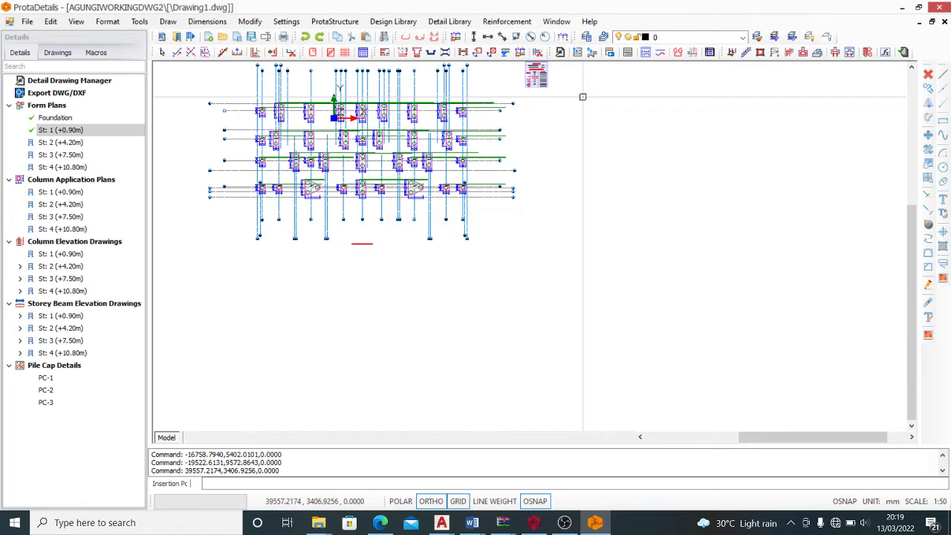
scroll(784, 147, "up", 3)
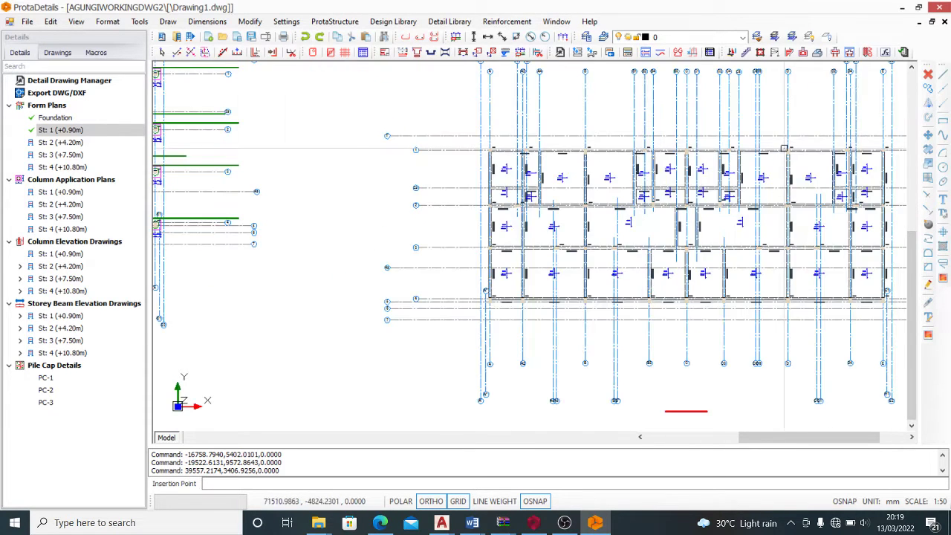
scroll(783, 148, "up", 3)
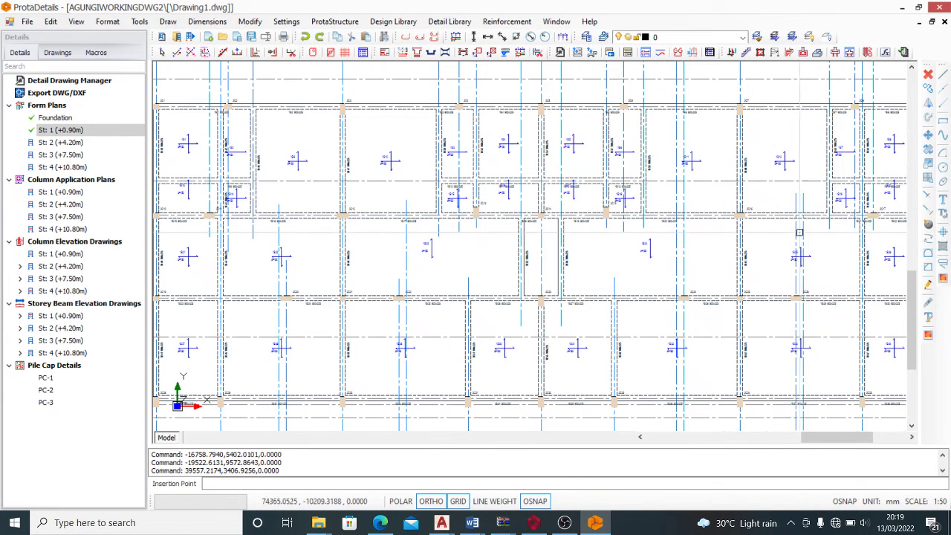
scroll(401, 145, "down", 3)
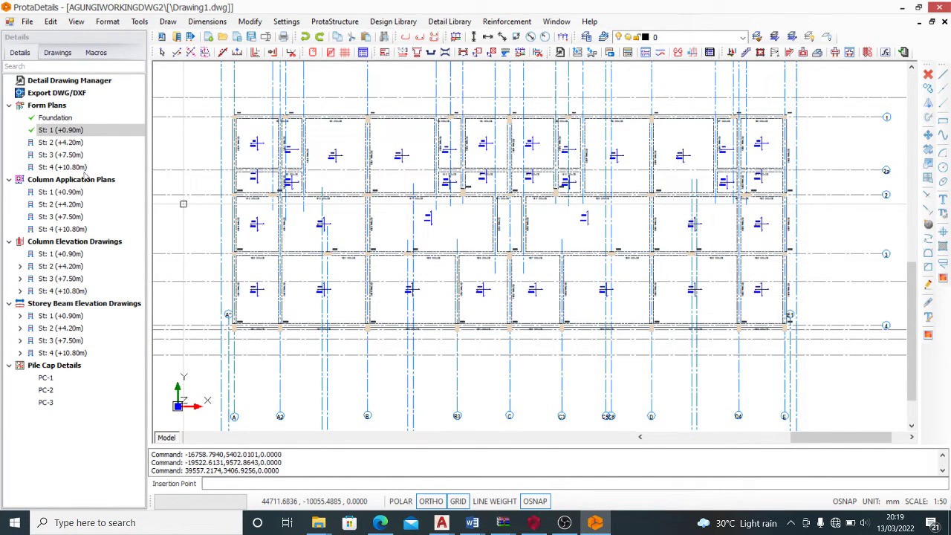
Step: Draw the St: 1 (+0.90m) column application plan at 1/20 scale with link details hidden, placed below the foundation plan
left_click(68, 195)
right_click(68, 195)
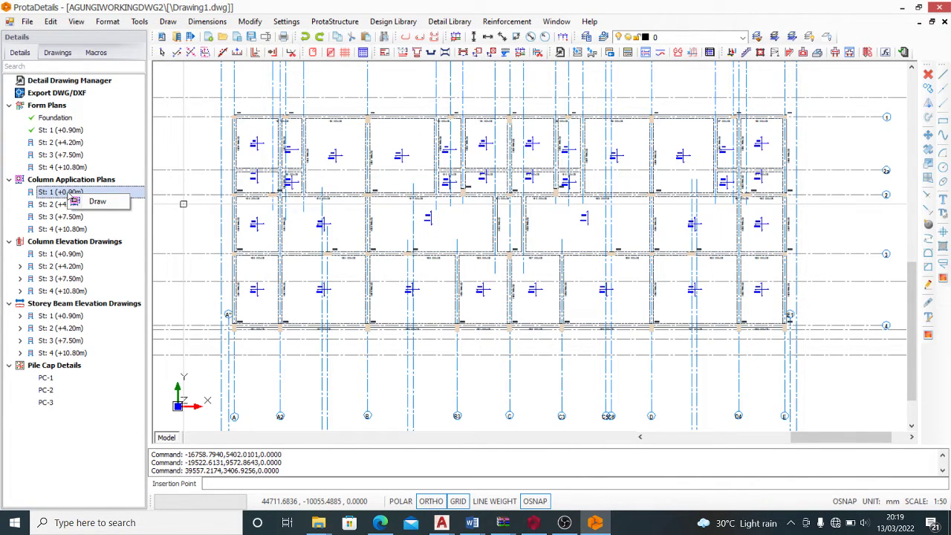
left_click(96, 201)
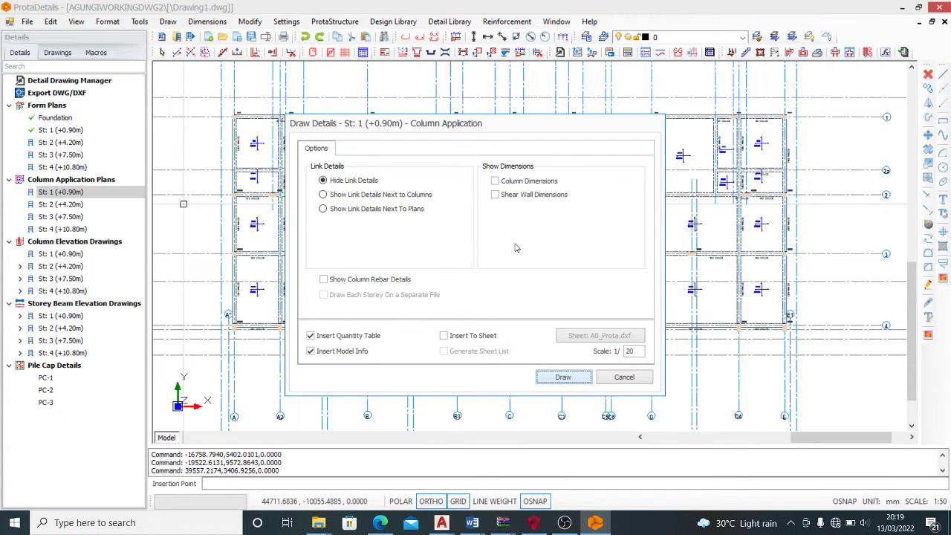
left_click(563, 377)
scroll(323, 292, "down", 6)
left_click(231, 321)
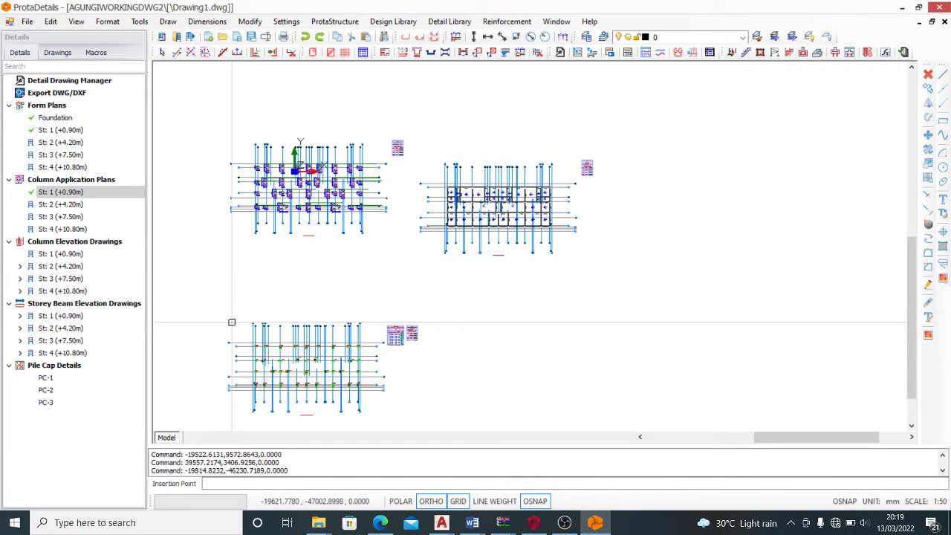
Step: Examine the column sections, rebar labels and links across the St: 1 column application plan
scroll(275, 386, "up", 5)
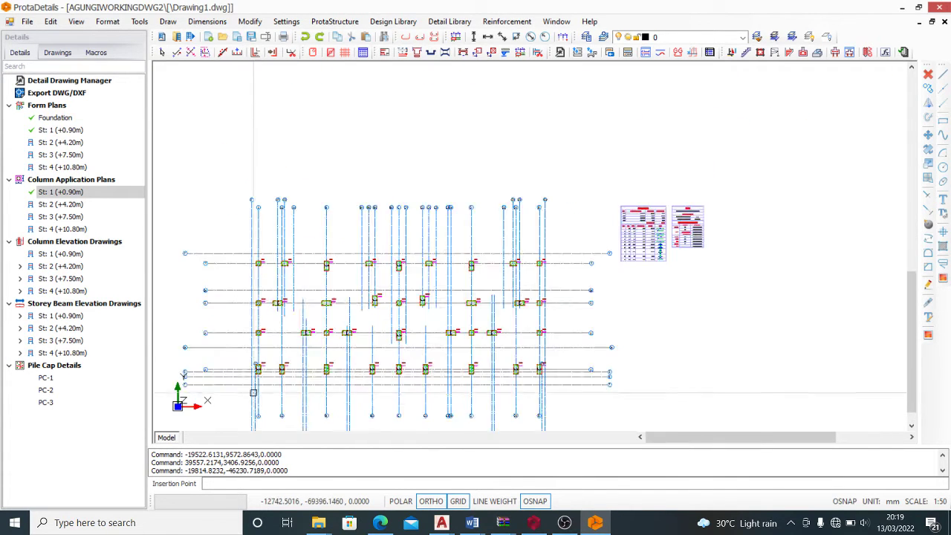
scroll(390, 315, "up", 6)
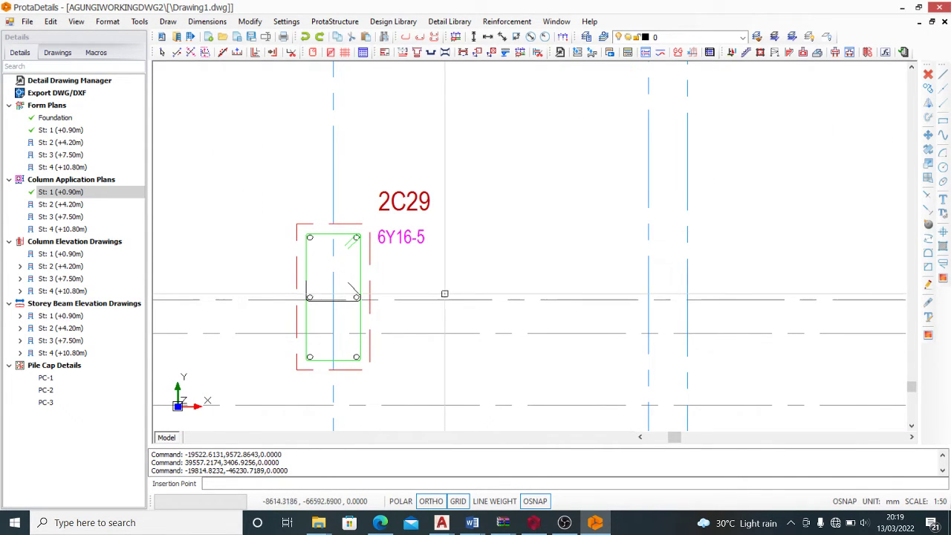
scroll(186, 329, "down", 4)
scroll(515, 319, "up", 4)
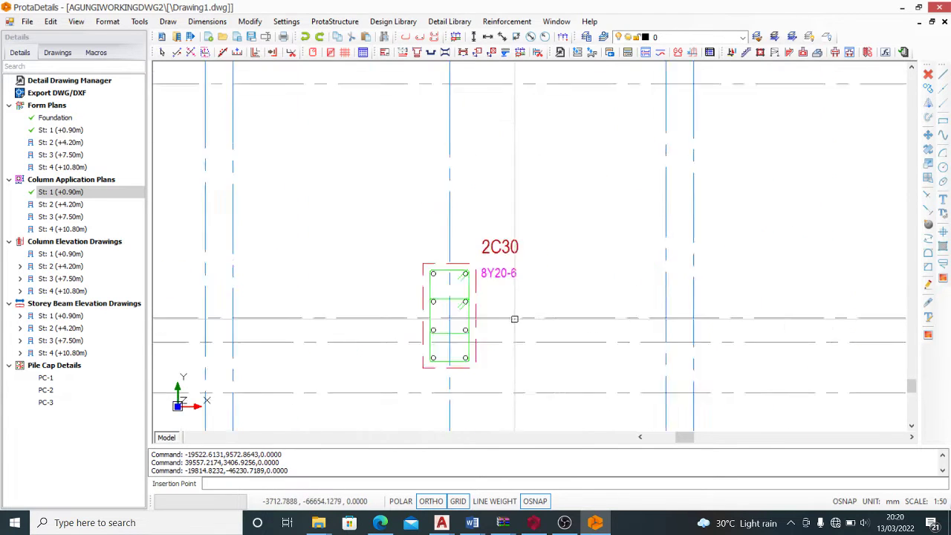
scroll(295, 387, "down", 3)
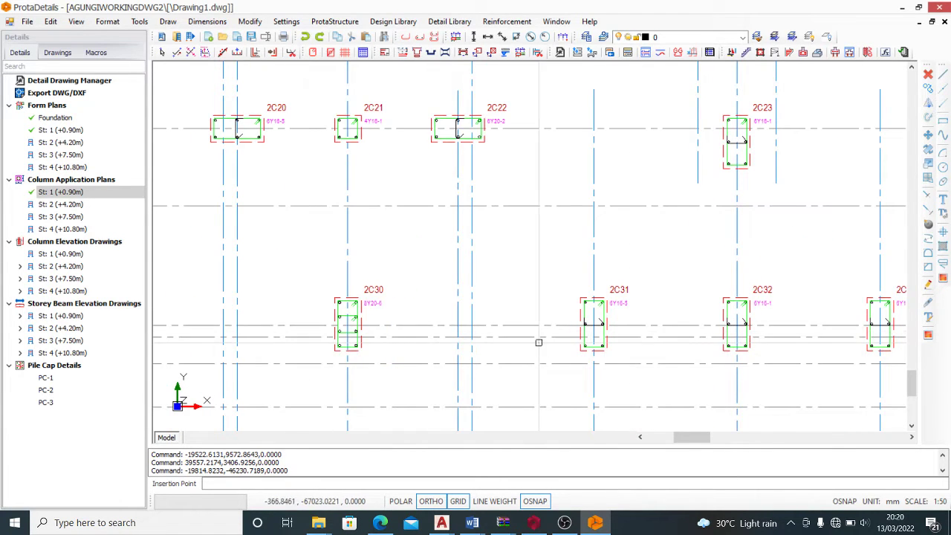
scroll(607, 350, "up", 3)
scroll(626, 270, "up", 1)
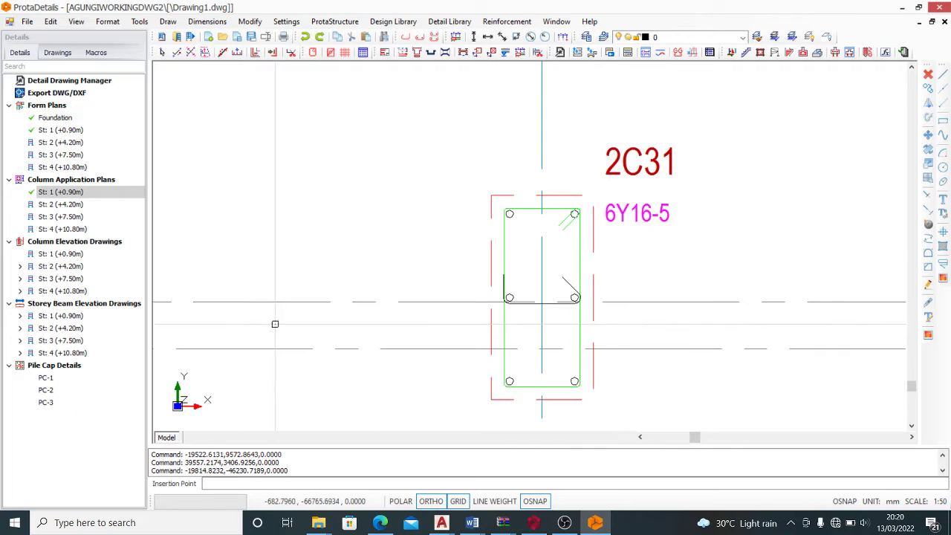
scroll(275, 323, "down", 2)
scroll(778, 304, "up", 2)
scroll(488, 378, "down", 5)
scroll(683, 211, "up", 1)
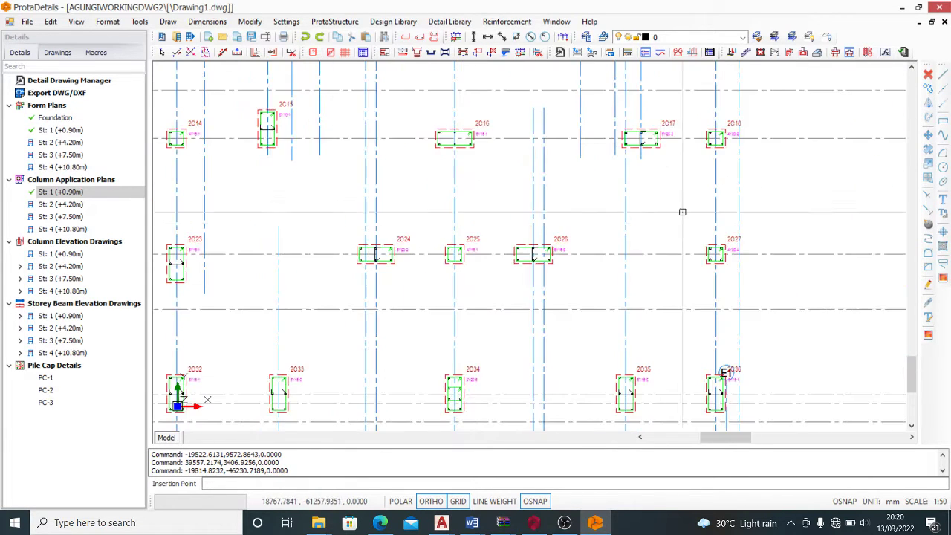
scroll(527, 226, "up", 3)
scroll(446, 286, "down", 3)
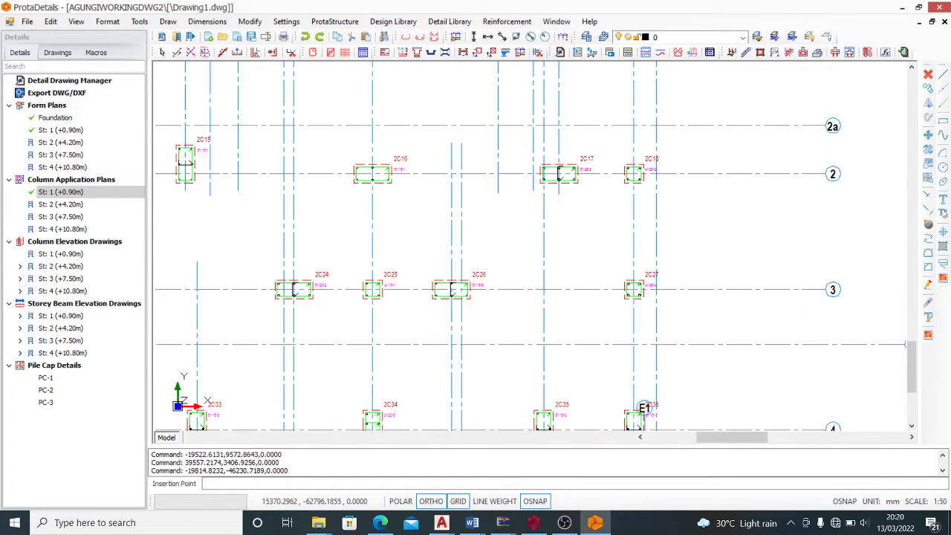
scroll(475, 245, "down", 5)
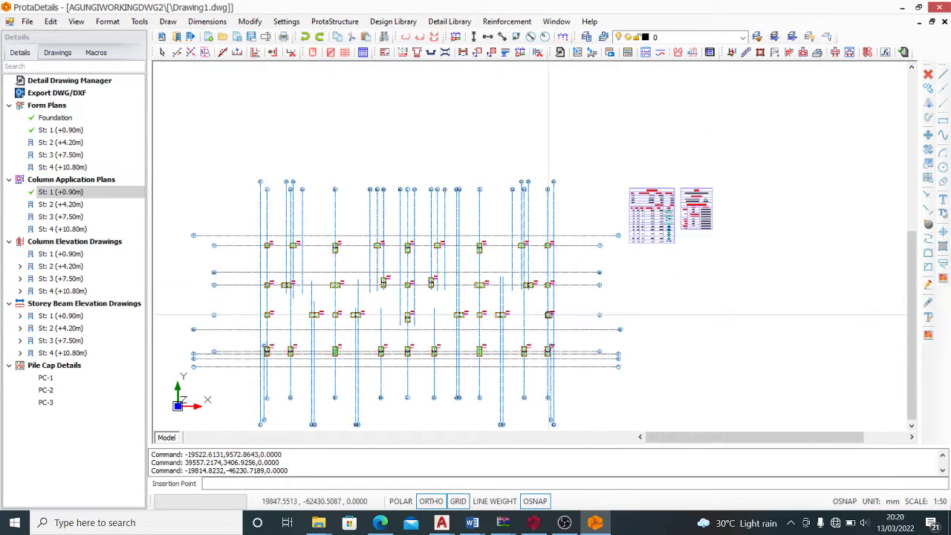
Step: Draw the St: 2 (+4.20m) column application plan at 1/20 scale with link details hidden, placed to the right of the St: 1 column plan
right_click(82, 207)
left_click(113, 212)
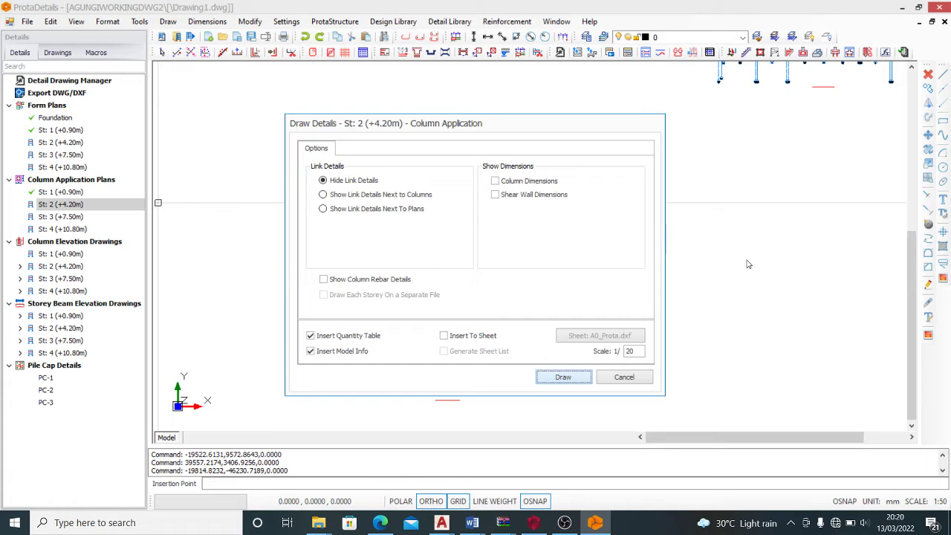
key("Return")
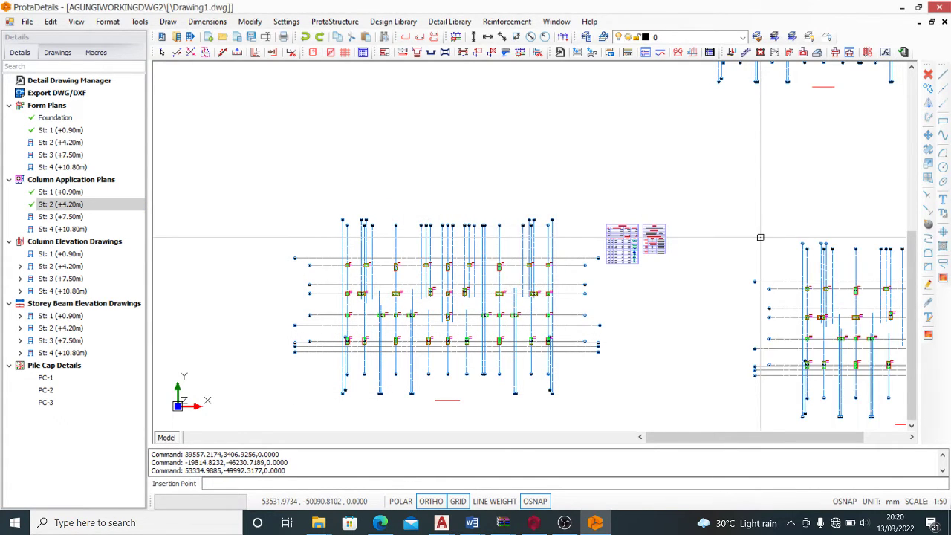
Step: Inspect the column sections and reinforcement labels on the St: 2 column application plan, including columns 2C31, 2C32 and 2C23
scroll(492, 233, "down", 3)
scroll(490, 245, "up", 8)
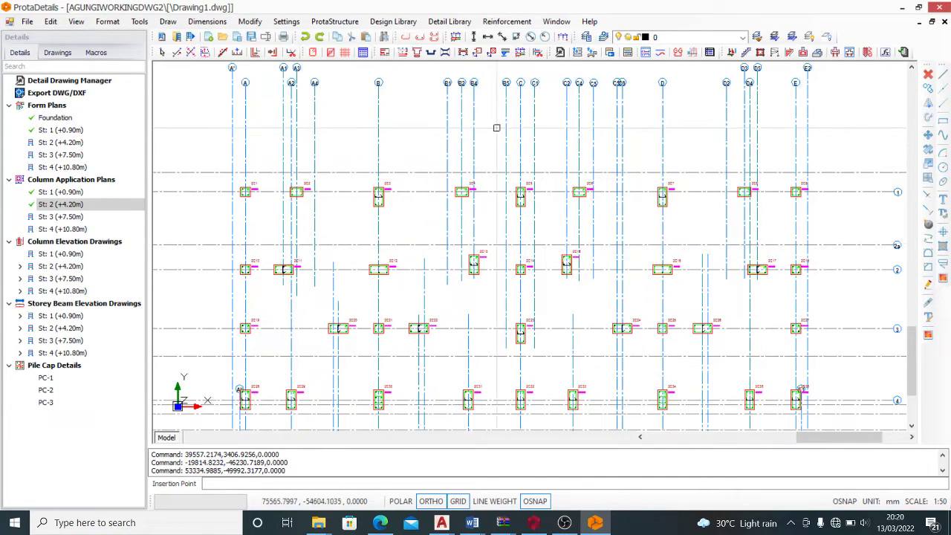
scroll(389, 162, "down", 2)
scroll(423, 304, "up", 4)
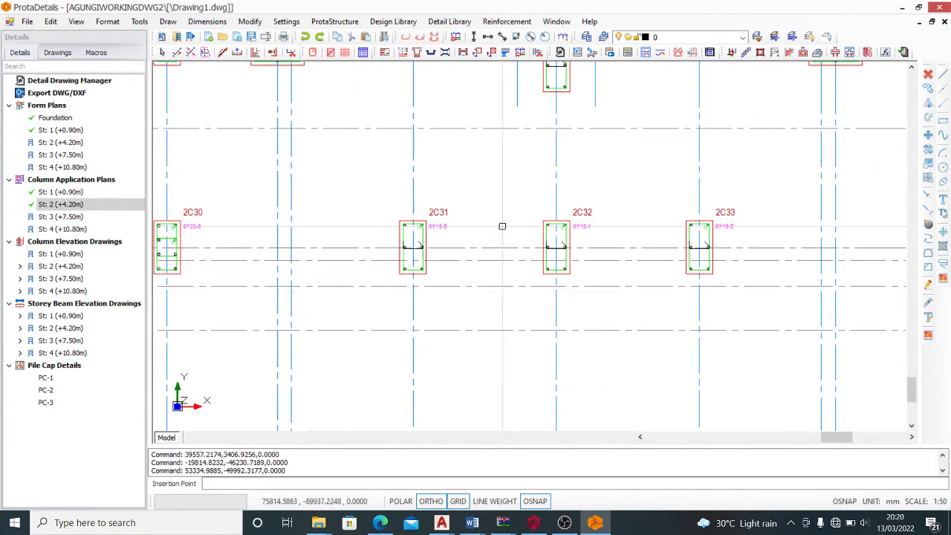
scroll(483, 293, "up", 1)
scroll(442, 264, "up", 1)
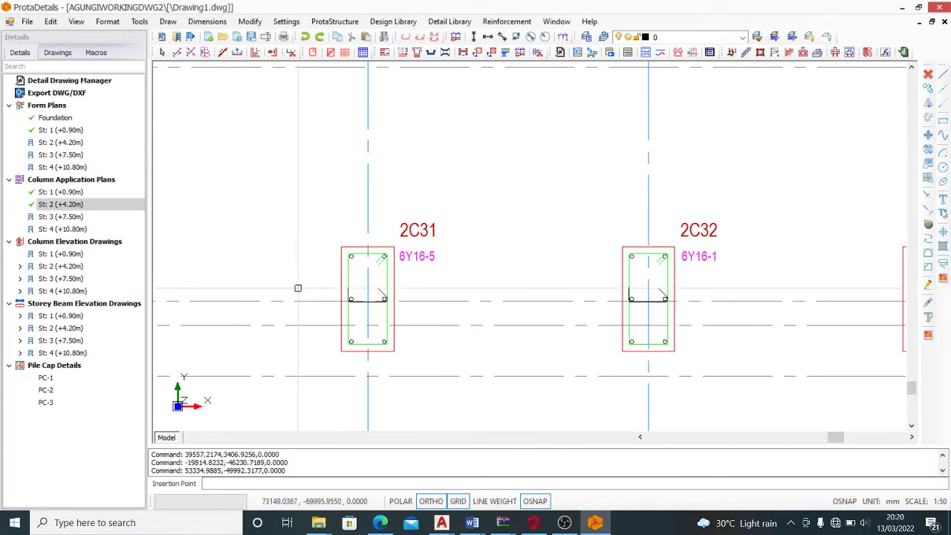
scroll(512, 334, "down", 3)
scroll(554, 223, "up", 3)
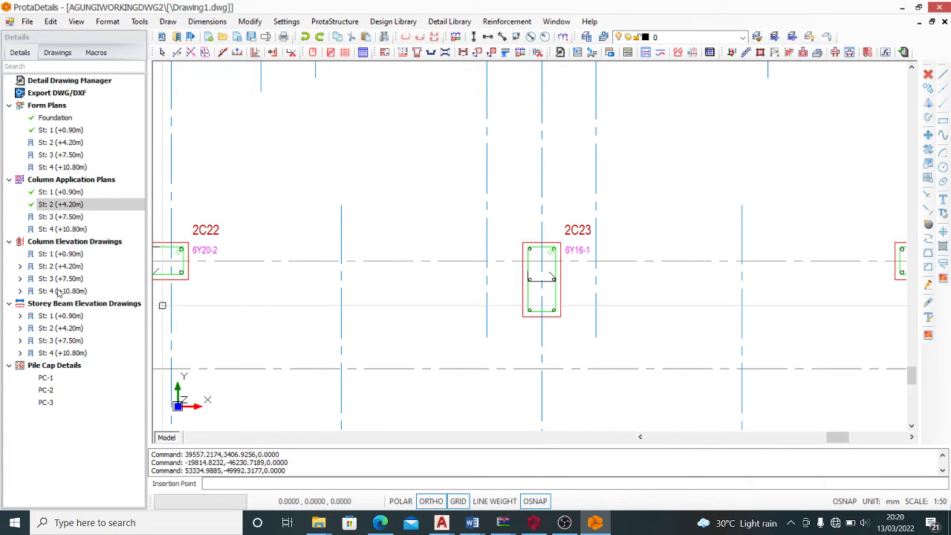
Step: Try to draw the St: 1 (+0.90m) column elevations at 1/20 scale on the A0_Prota.dxf sheet
left_click(65, 258)
right_click(66, 257)
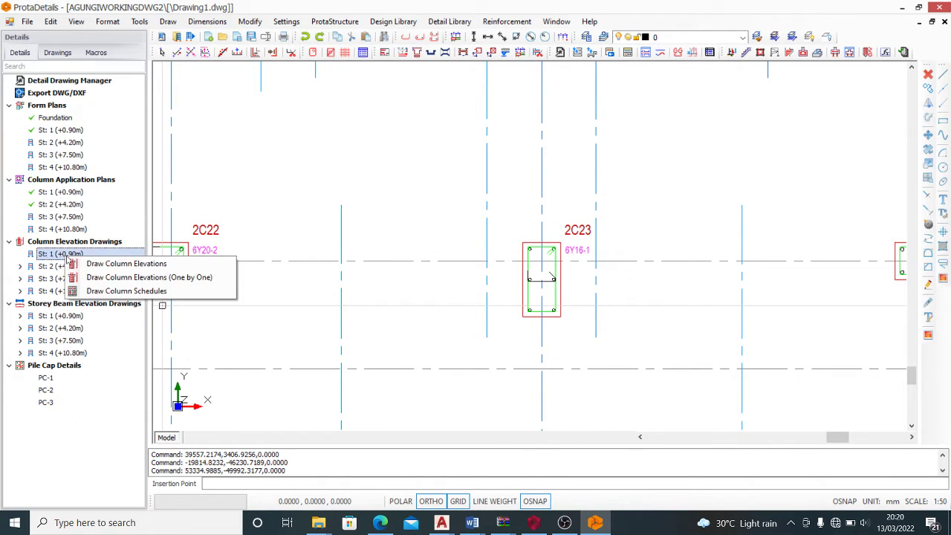
left_click(112, 263)
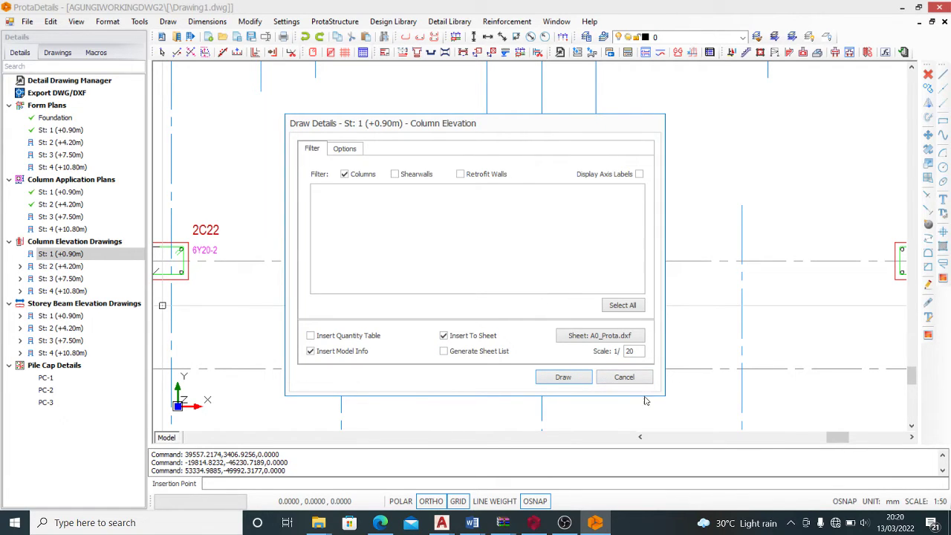
left_click(563, 377)
Step: Try placing the St: 3 (+7.50m) column elevations at 1/20 scale over the St: 2 column plan area, and undo the placement
left_click(60, 266)
right_click(82, 274)
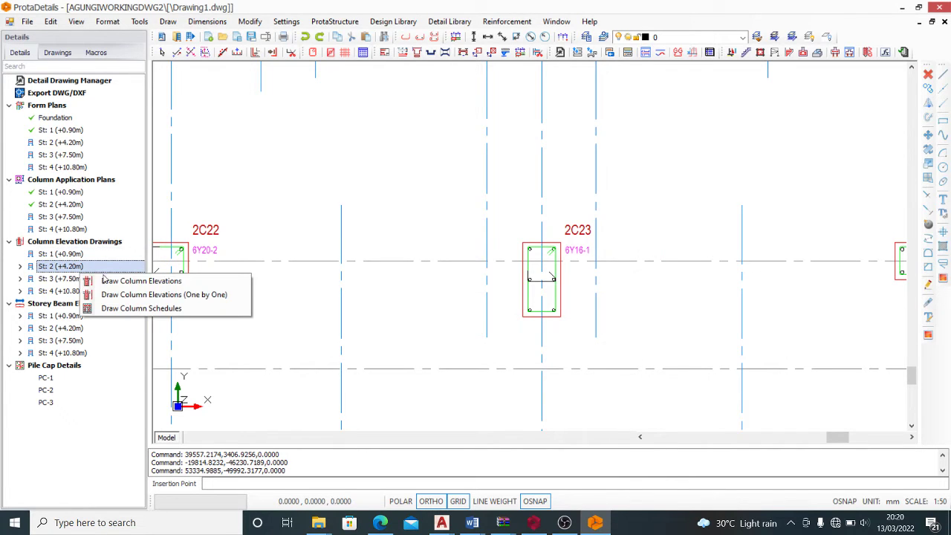
left_click(119, 281)
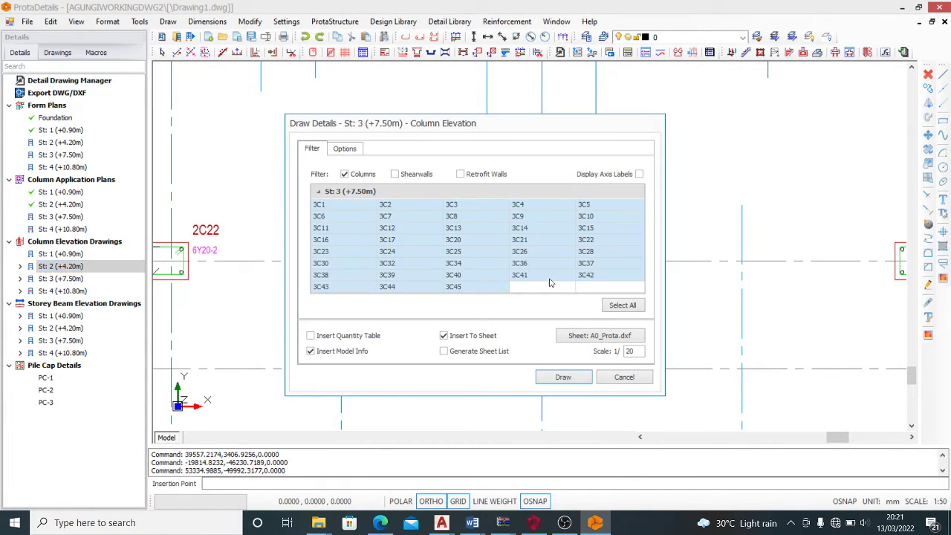
left_click(563, 377)
left_click(544, 253)
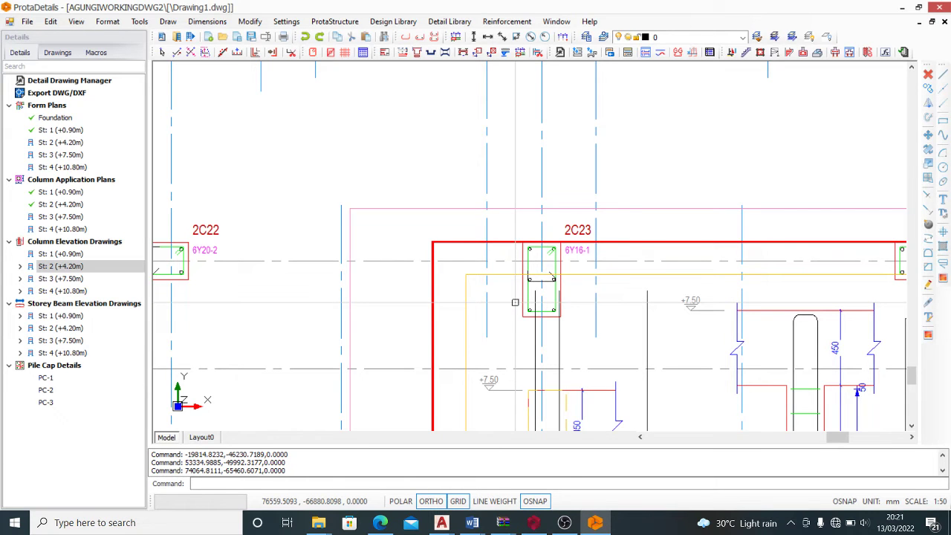
scroll(549, 312, "down", 5)
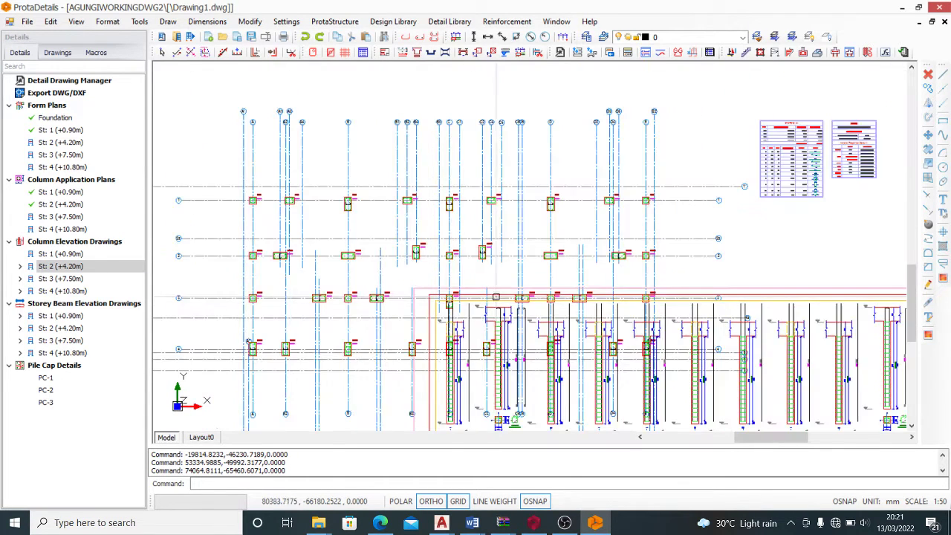
scroll(578, 319, "down", 4)
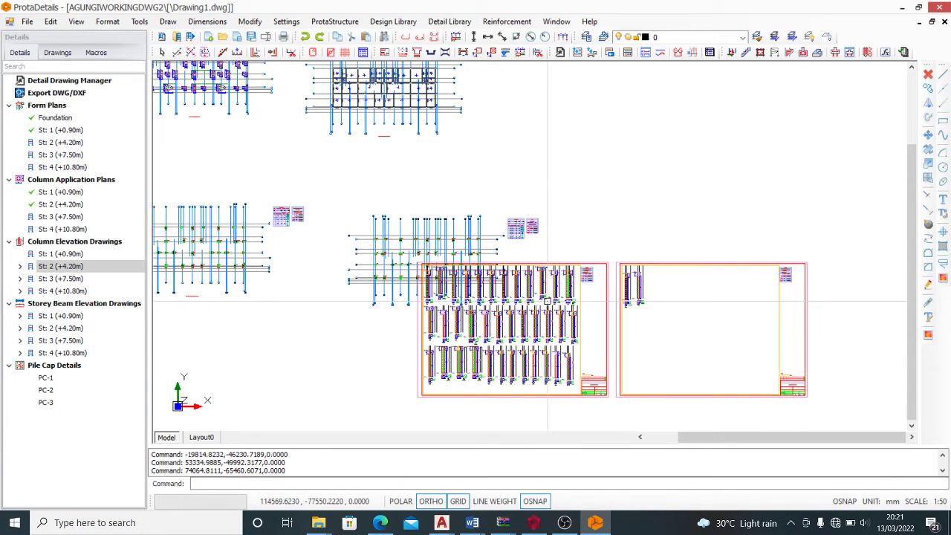
key("Escape")
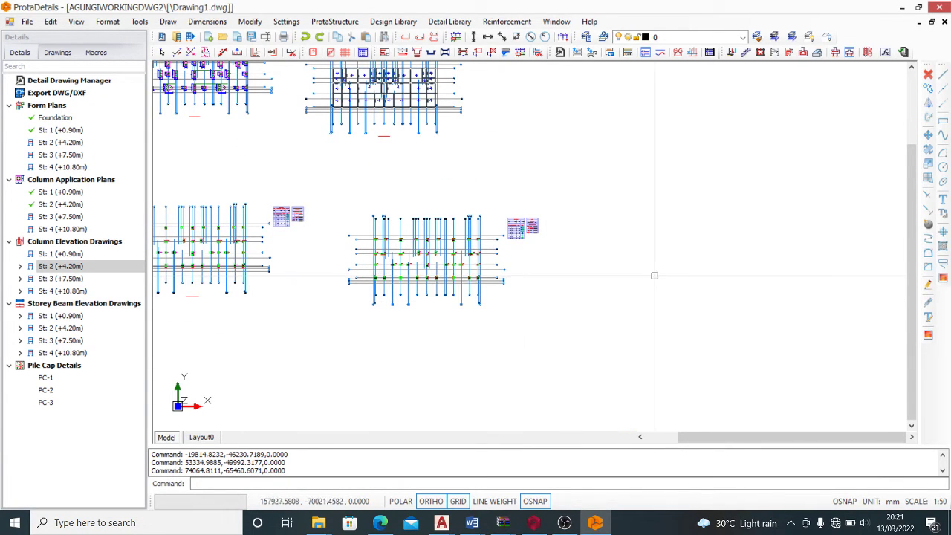
Step: Draw all St: 2 (+4.20m) column elevations at 1/20 scale on A0_Prota.dxf sheets, placed below and right of the St: 2 column application plan
right_click(78, 269)
left_click(134, 274)
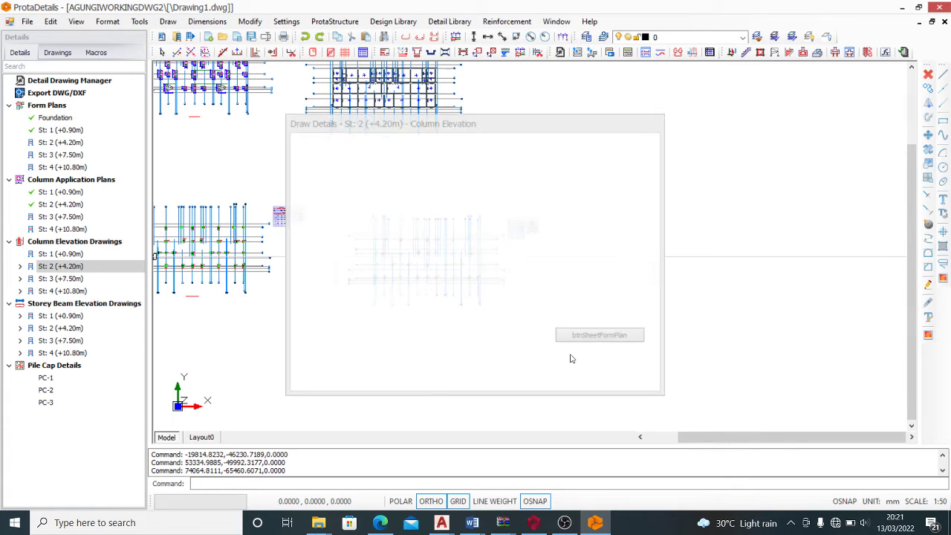
left_click(573, 379)
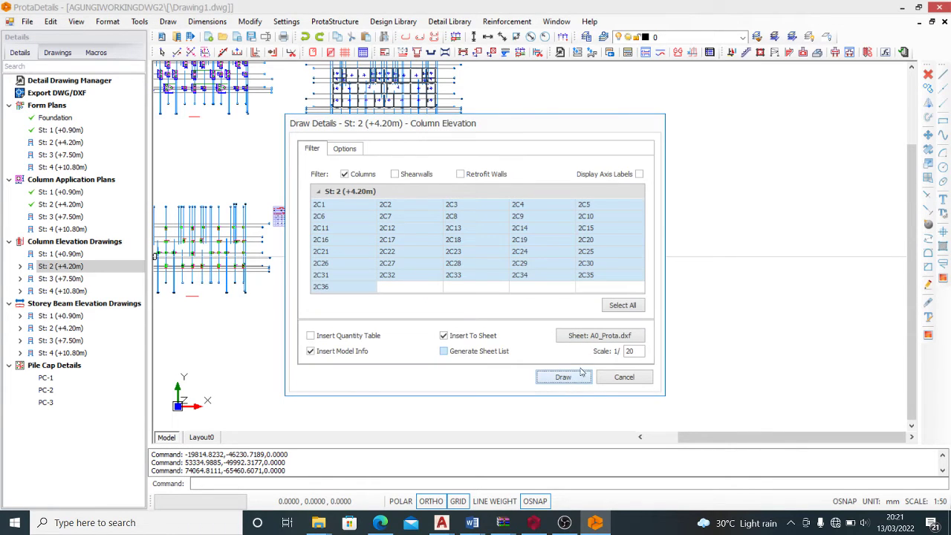
key("Return")
left_click(637, 307)
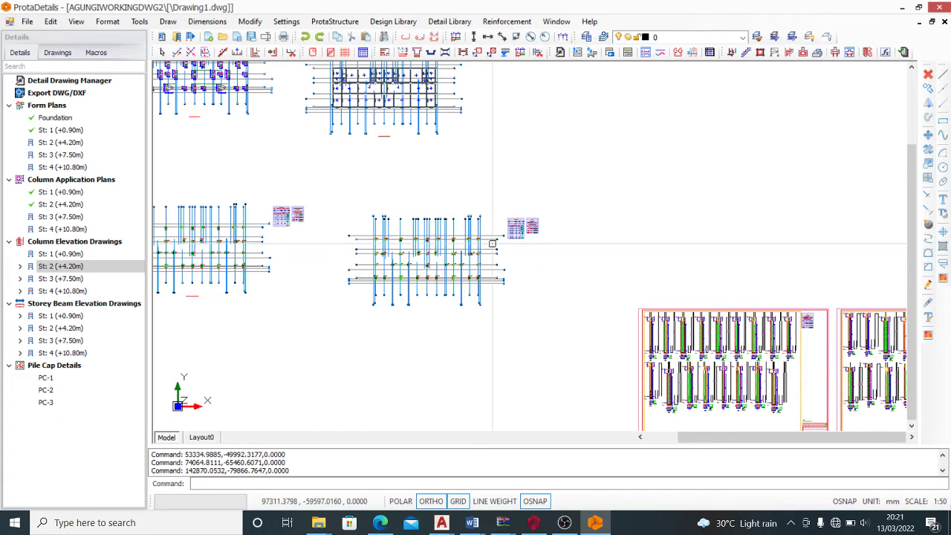
Step: Examine the St: 2 column elevation sheets, including the rebar, links and cross-sections of columns 2C1, 2C2 and 2C3
scroll(492, 238, "down", 5)
scroll(718, 302, "up", 5)
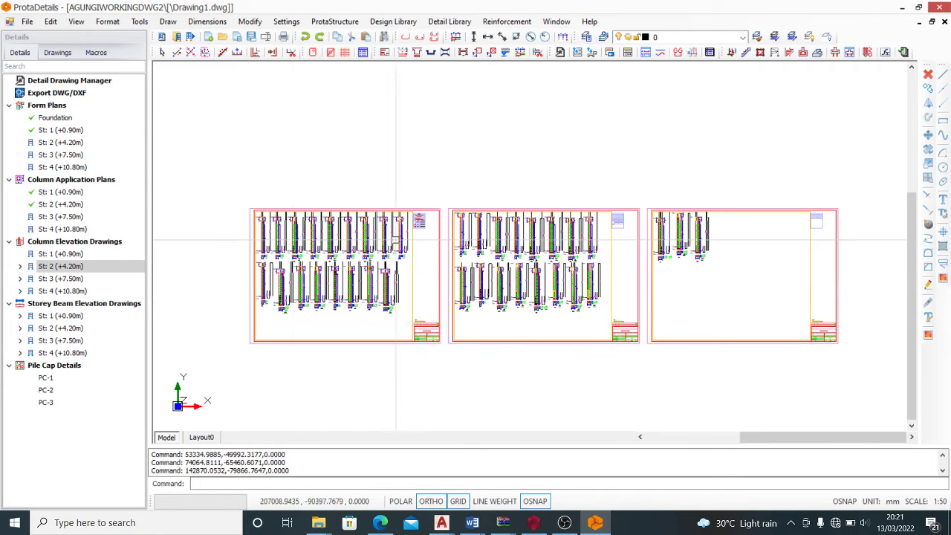
scroll(297, 245, "up", 5)
scroll(327, 375, "down", 3)
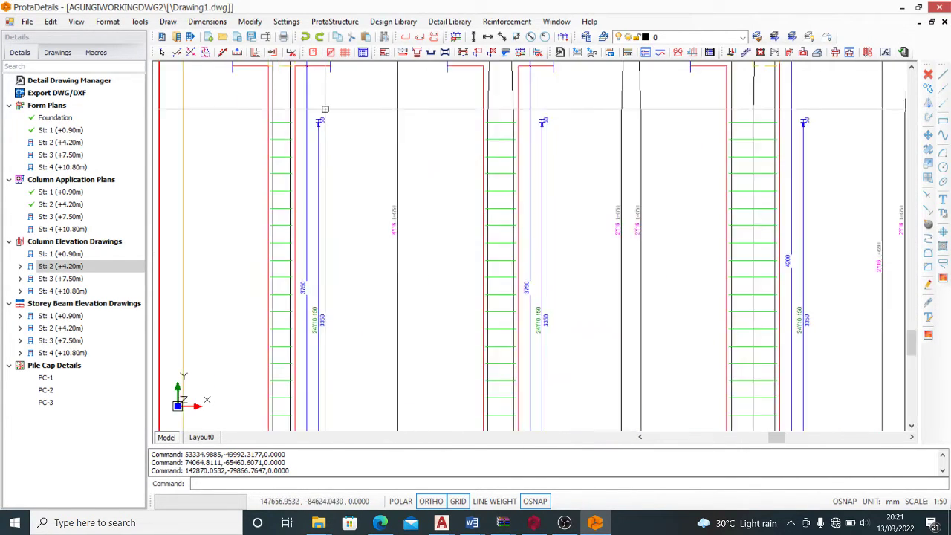
scroll(327, 375, "up", 3)
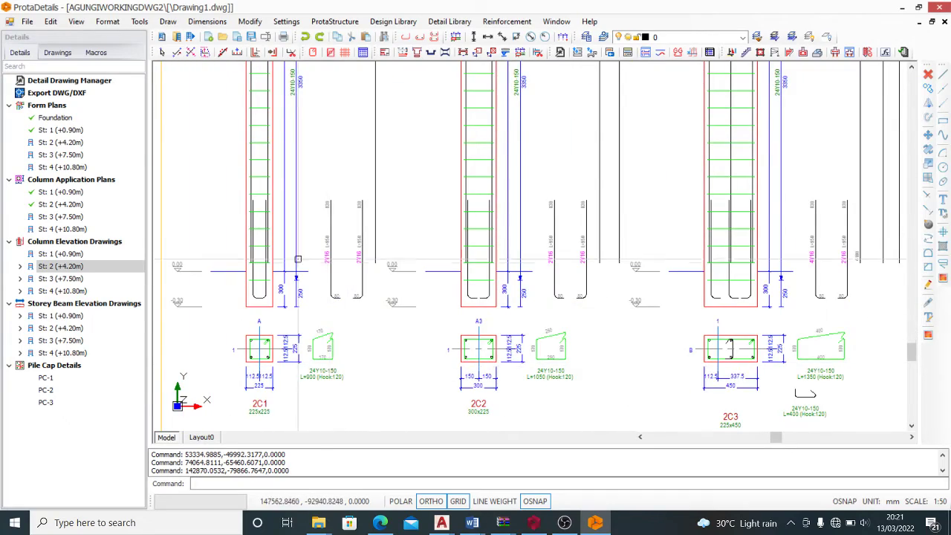
scroll(327, 375, "down", 4)
scroll(675, 260, "up", 2)
scroll(674, 260, "up", 2)
scroll(561, 253, "down", 5)
scroll(561, 285, "down", 5)
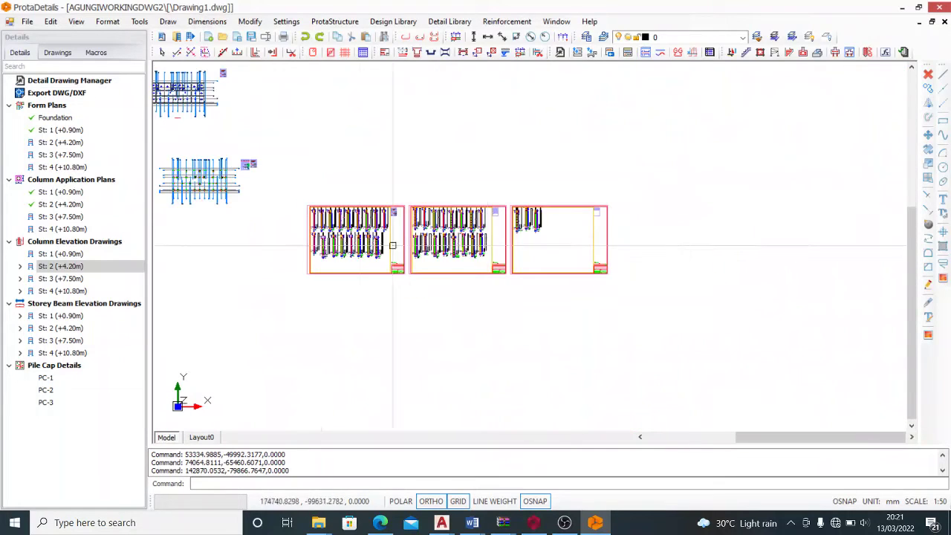
Step: Draw only the axis 2 beam elevation (2B72 to 2B73) of St: 2 (+4.20m) at 1/30 scale with a quantity table, below the column elevation sheets
right_click(68, 330)
left_click(177, 336)
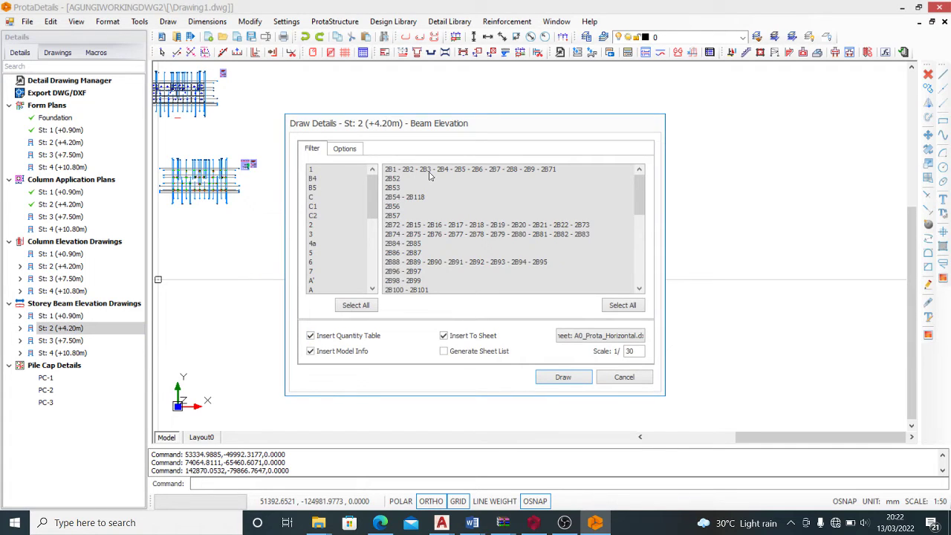
left_click(524, 227)
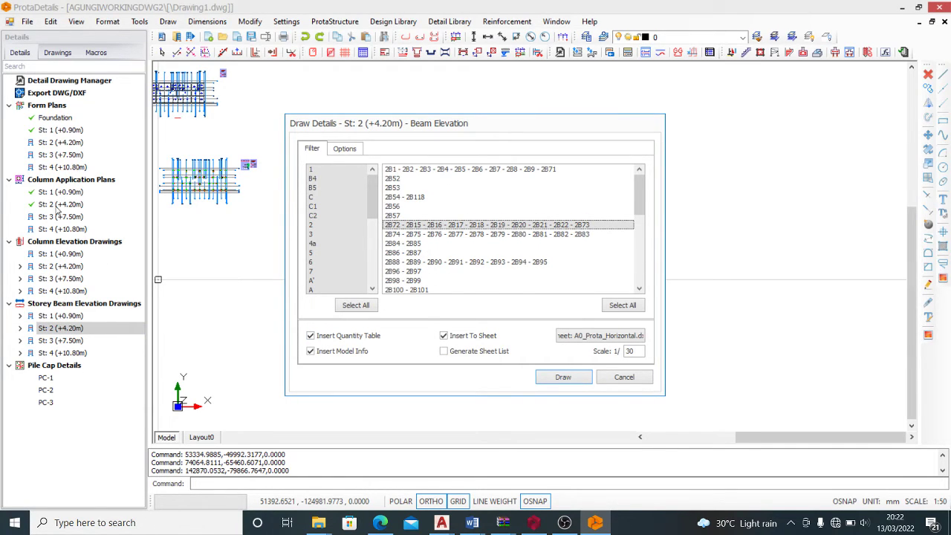
left_click(573, 382)
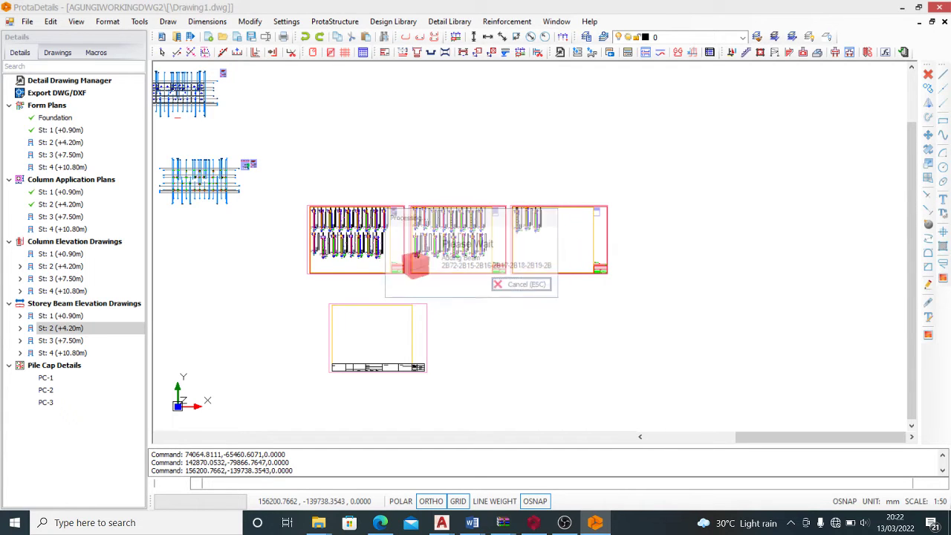
scroll(486, 327, "up", 5)
scroll(511, 260, "down", 3)
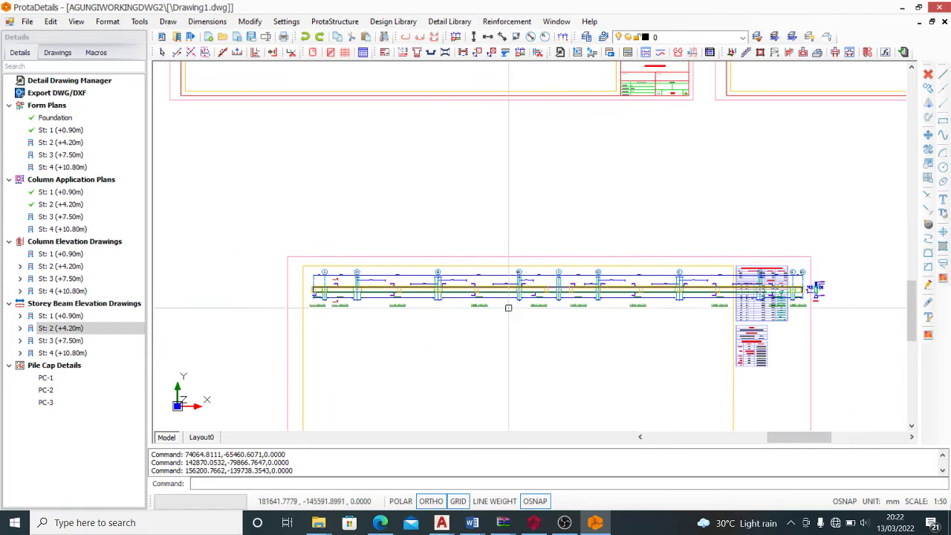
Step: Draw all St: 3 (+7.50m) beam elevations at 1/30 scale with a quantity table, placed to the right of the St: 2 beam sheet
left_click(59, 340)
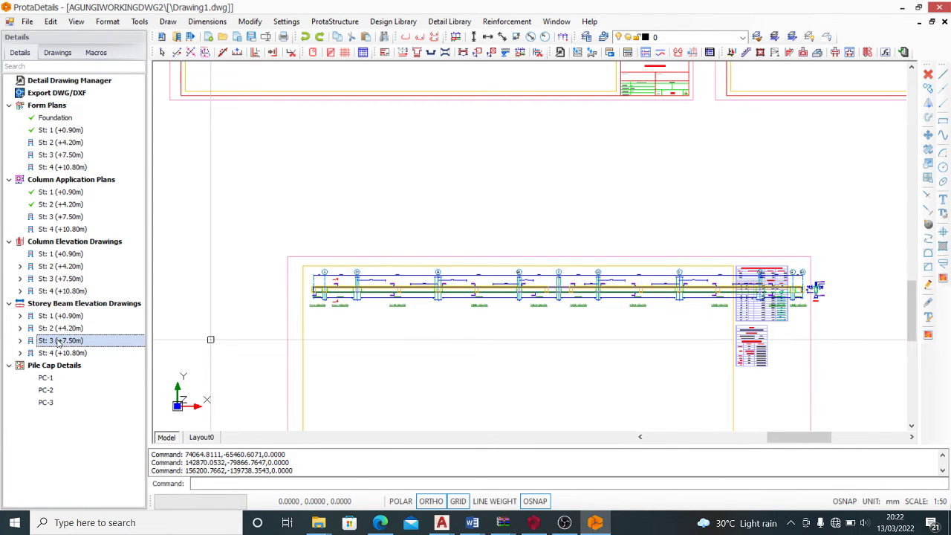
right_click(60, 340)
left_click(100, 352)
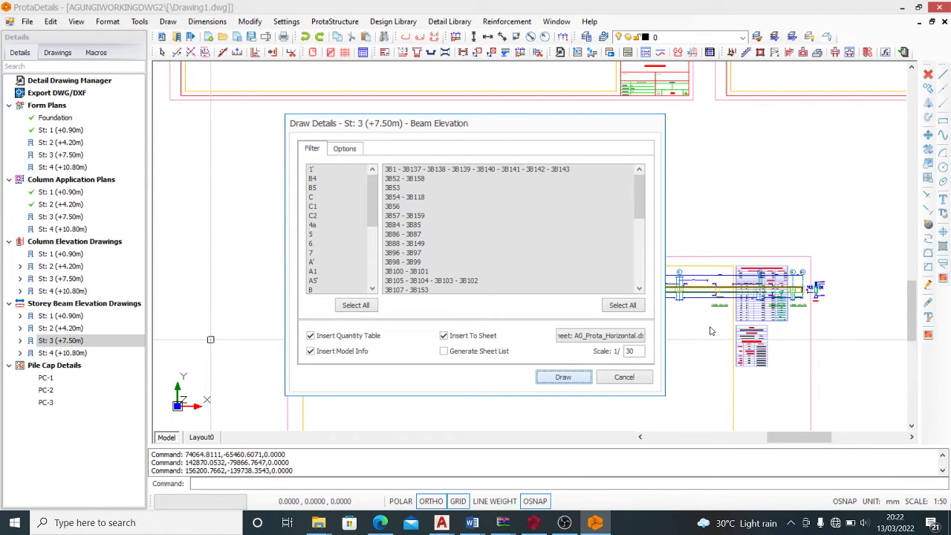
key("Return")
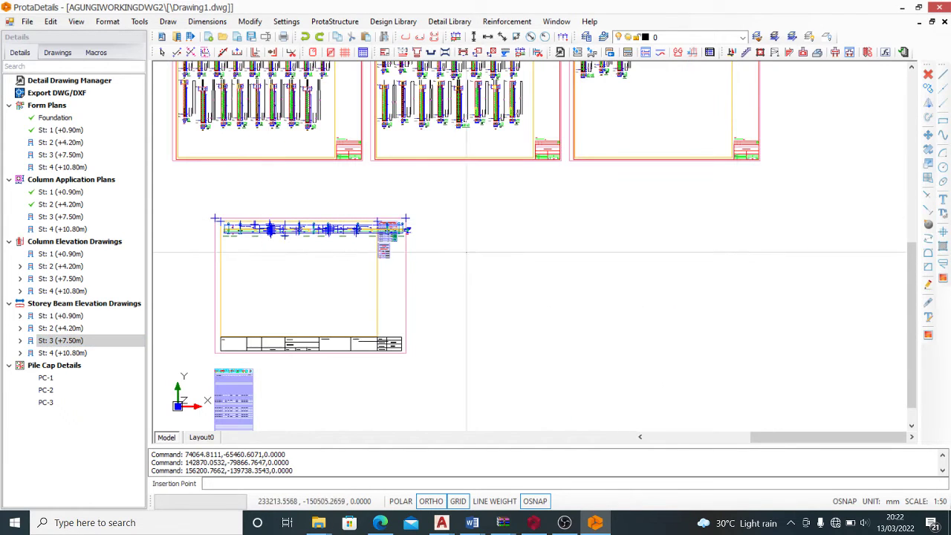
left_click(514, 237)
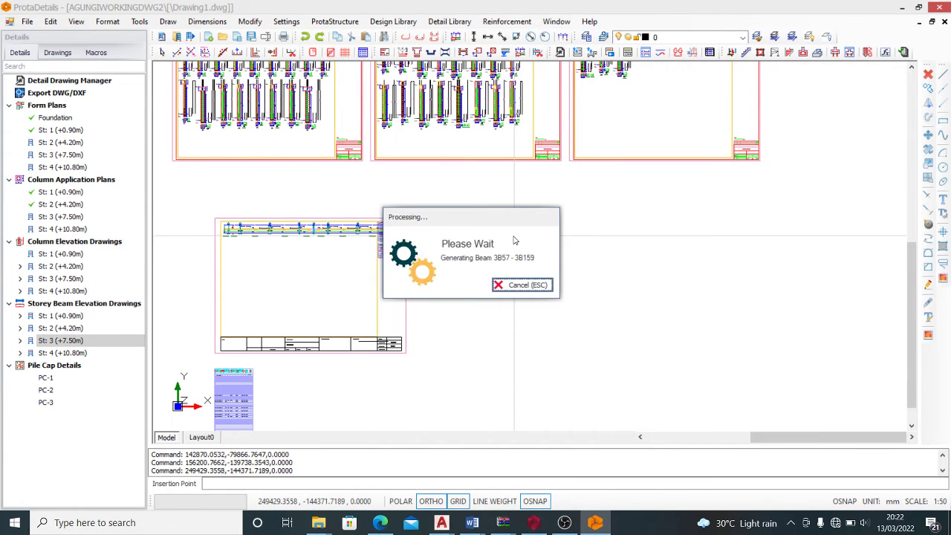
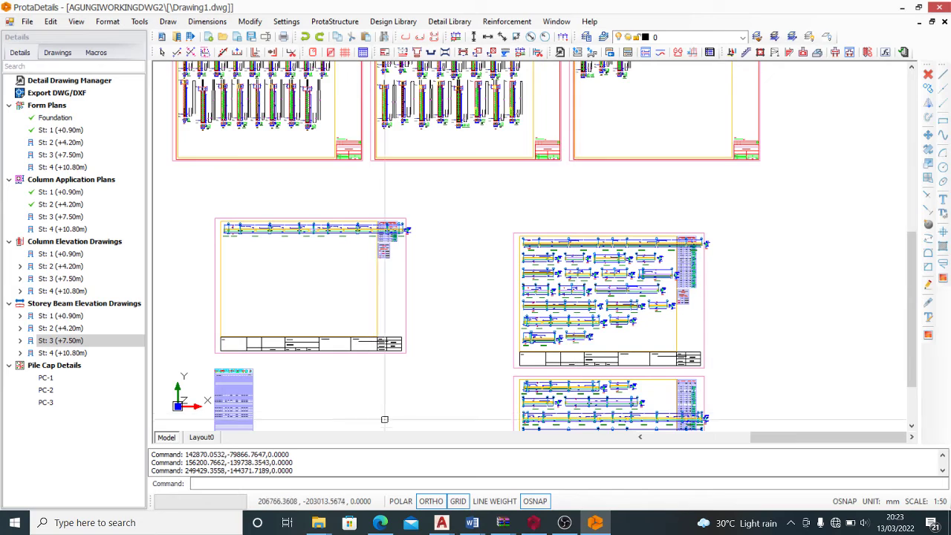
Step: Inspect the St: 3 beam elevations, including the reinforcement labels, link spacing and cross-section of beam D5/2-1
scroll(445, 204, "down", 2)
scroll(512, 267, "down", 1)
scroll(473, 169, "up", 6)
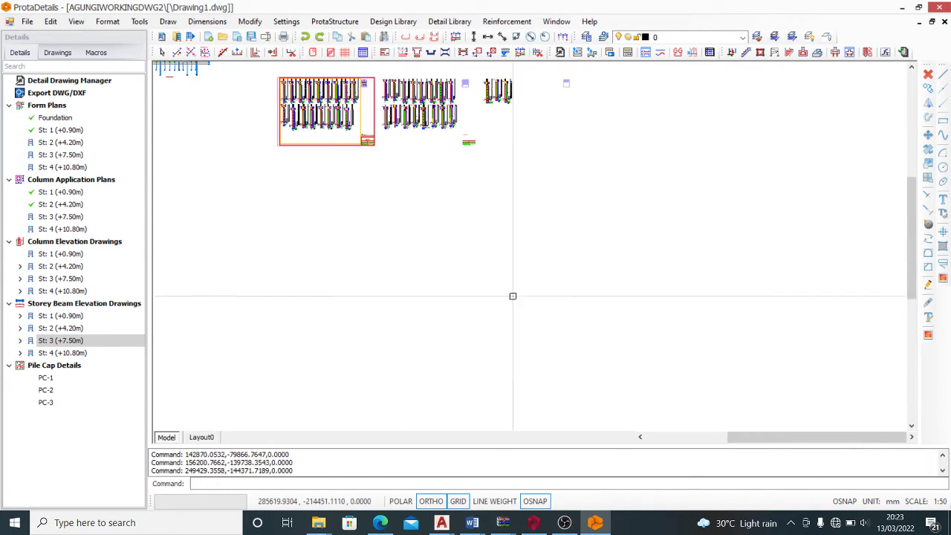
scroll(473, 170, "up", 3)
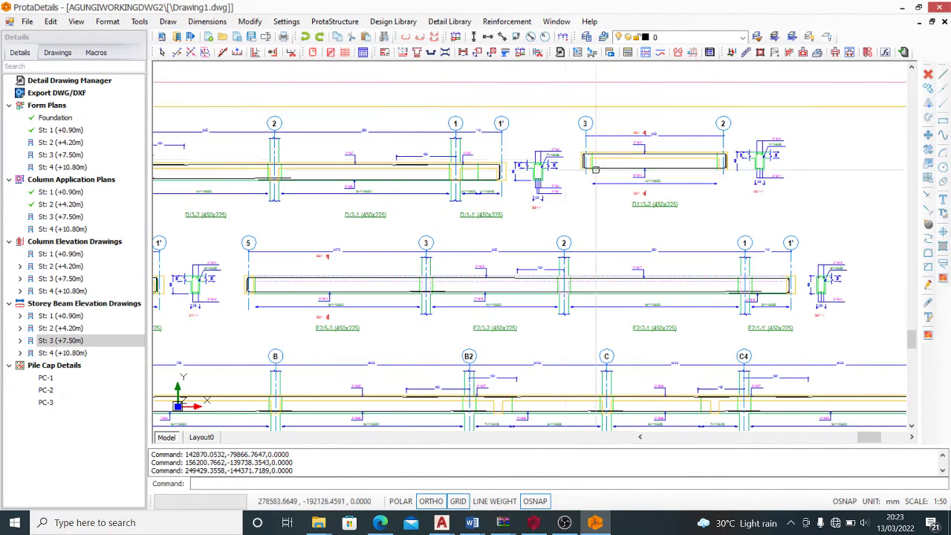
scroll(473, 169, "down", 2)
scroll(474, 169, "up", 1)
scroll(387, 246, "up", 5)
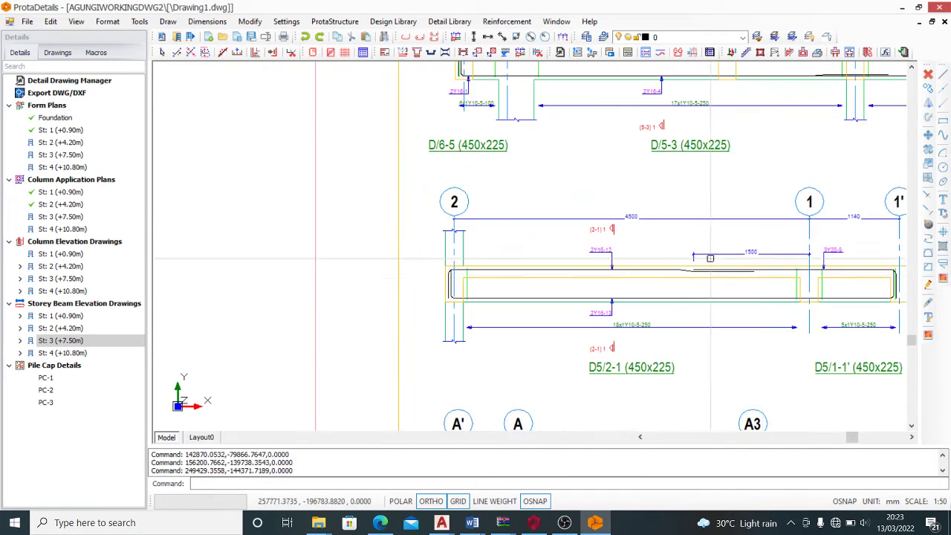
scroll(387, 245, "down", 3)
scroll(545, 217, "up", 3)
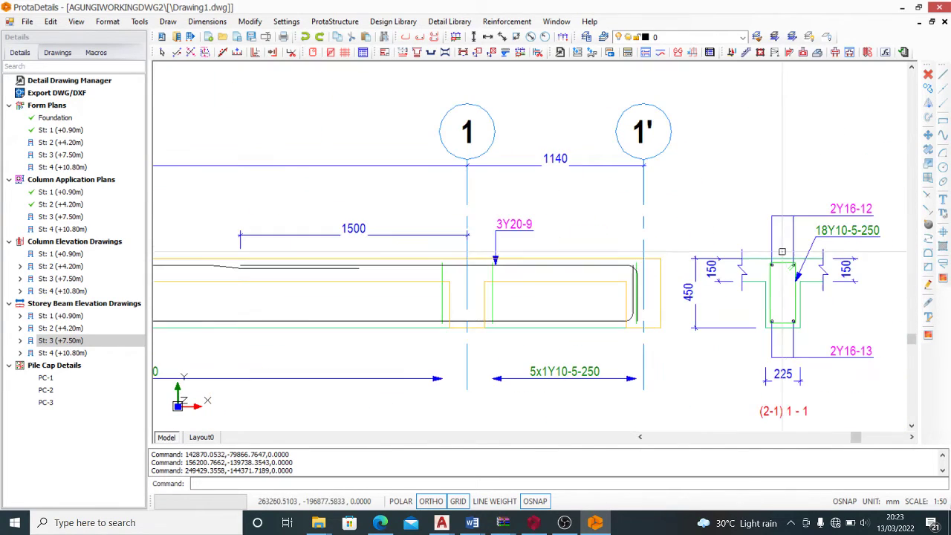
scroll(545, 218, "down", 8)
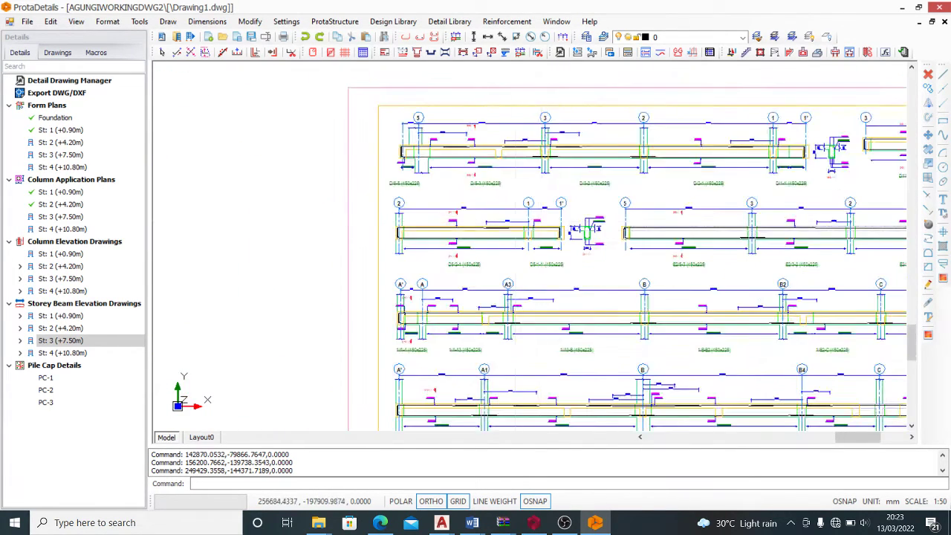
scroll(651, 227, "down", 2)
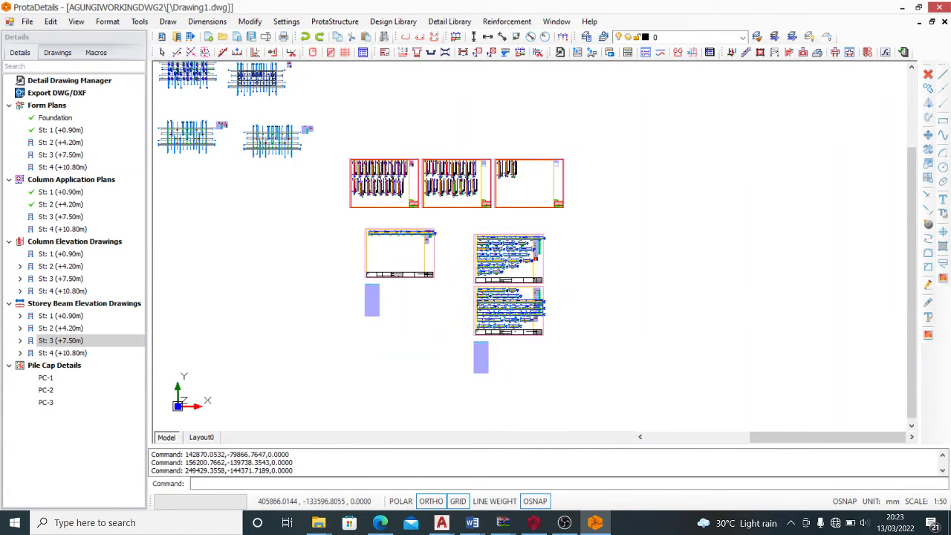
scroll(652, 228, "up", 1)
Step: Draw the PC-1 pile cap detail in the empty area to the right of the beam and column elevation sheets
left_click(47, 379)
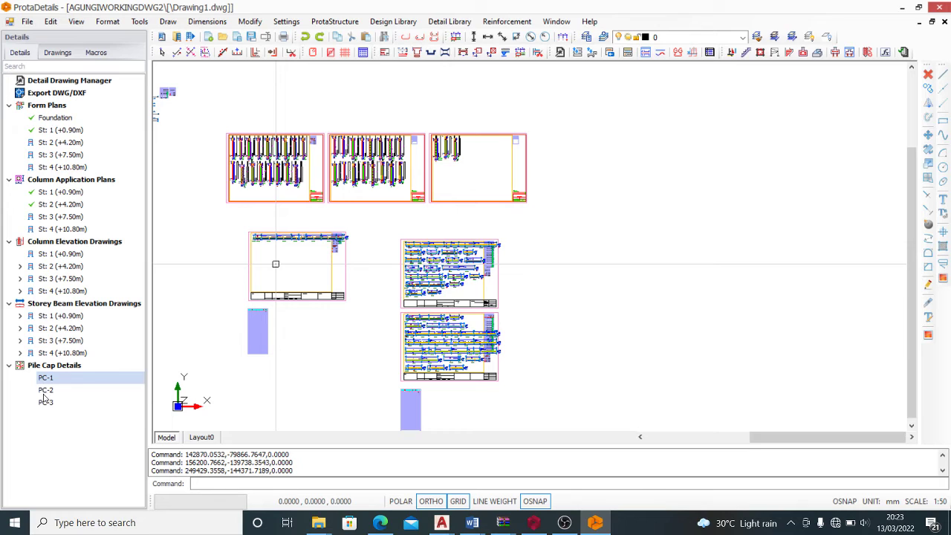
left_click(46, 390)
left_click(49, 379)
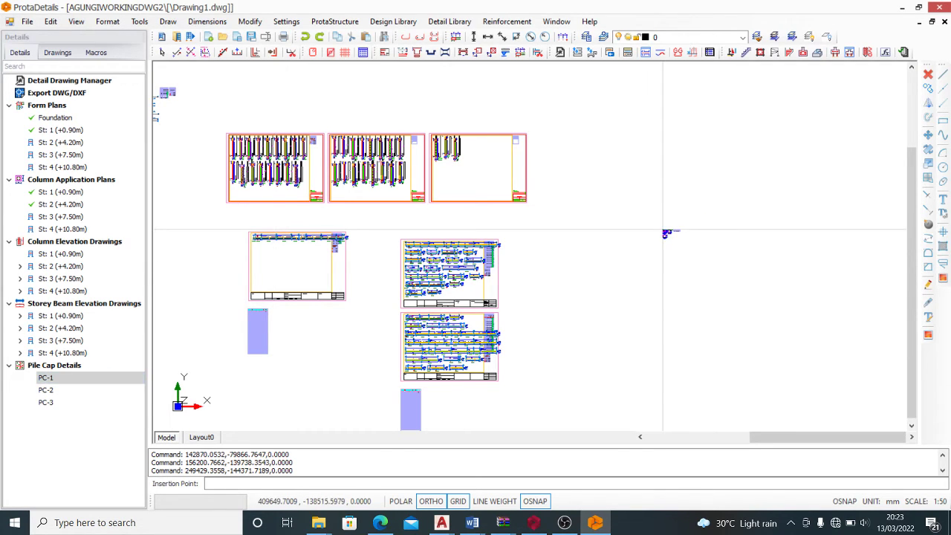
scroll(650, 214, "up", 3)
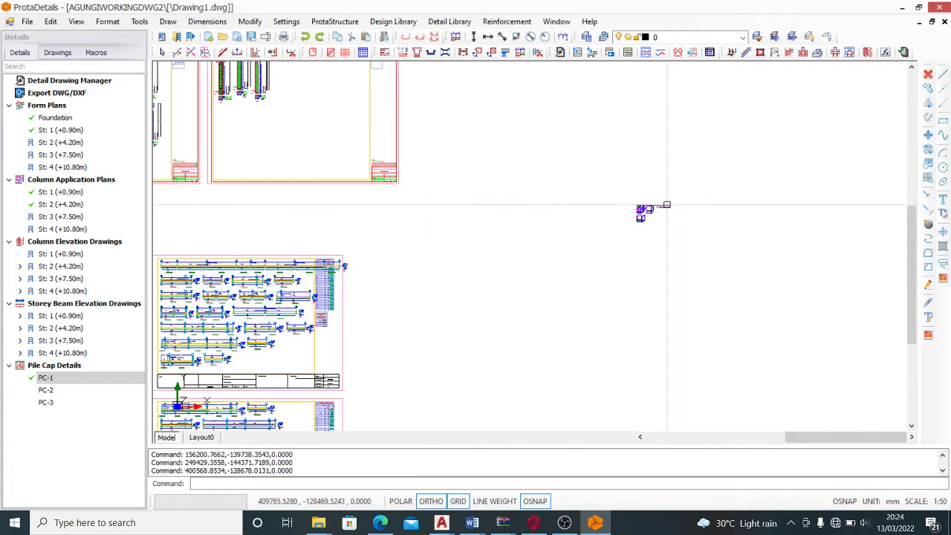
left_click(646, 211)
scroll(676, 212, "up", 8)
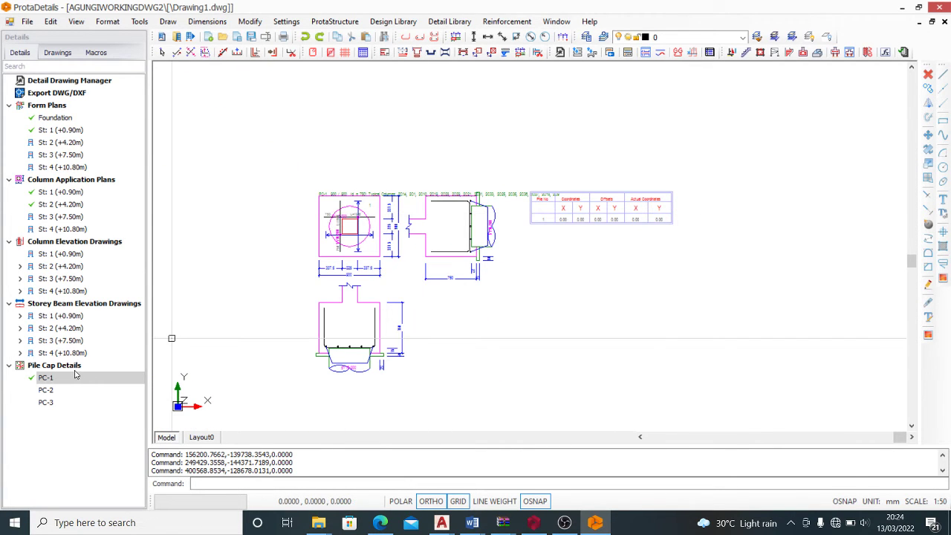
Step: Draw the PC-2 pile cap detail below and to the right of the PC-1 detail
right_click(67, 393)
left_click(97, 400)
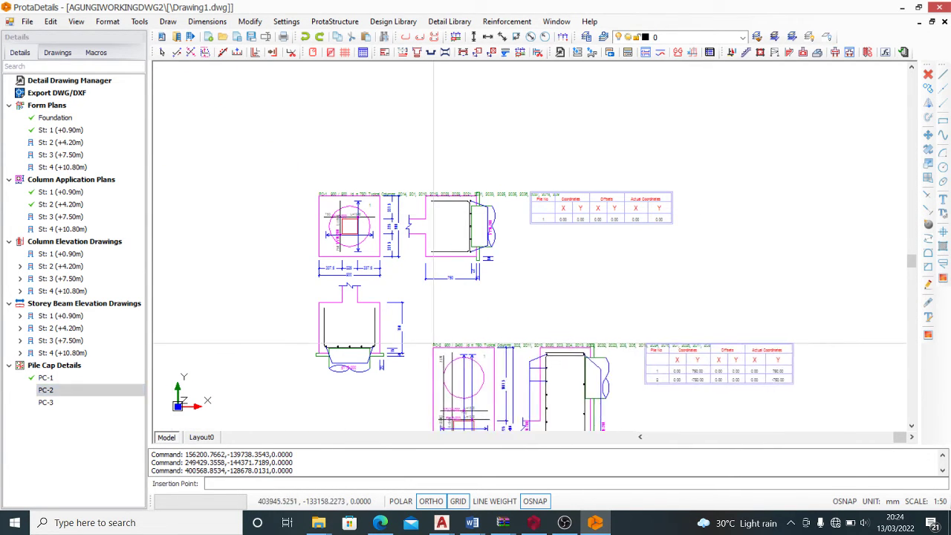
left_click(361, 368)
Step: Draw the PC-3 pile cap detail in the empty area below the PC-1 and PC-2 details
right_click(46, 402)
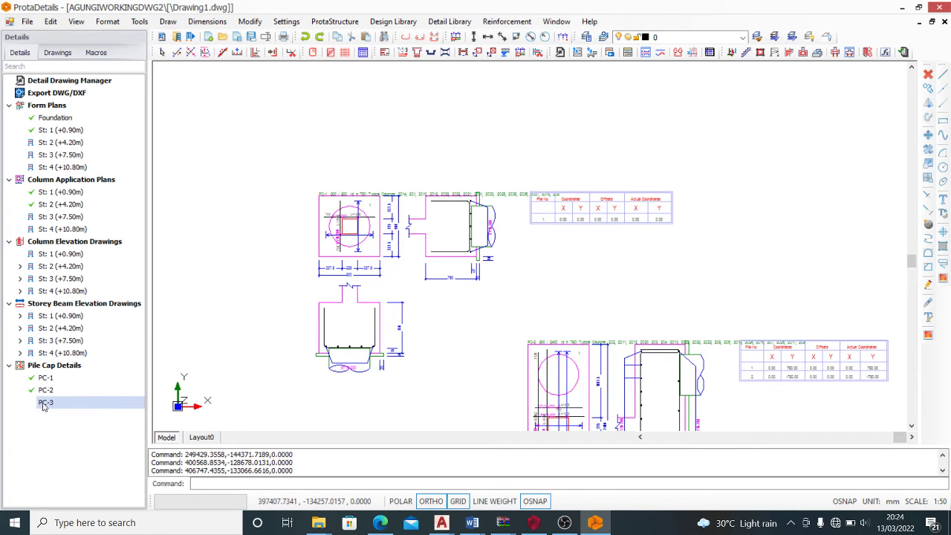
left_click(72, 410)
scroll(414, 200, "down", 6)
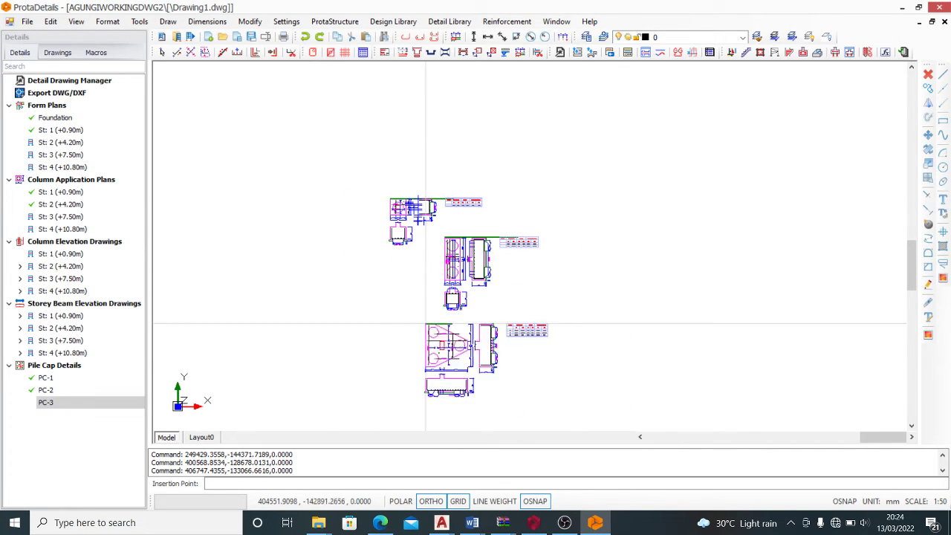
scroll(503, 223, "up", 4)
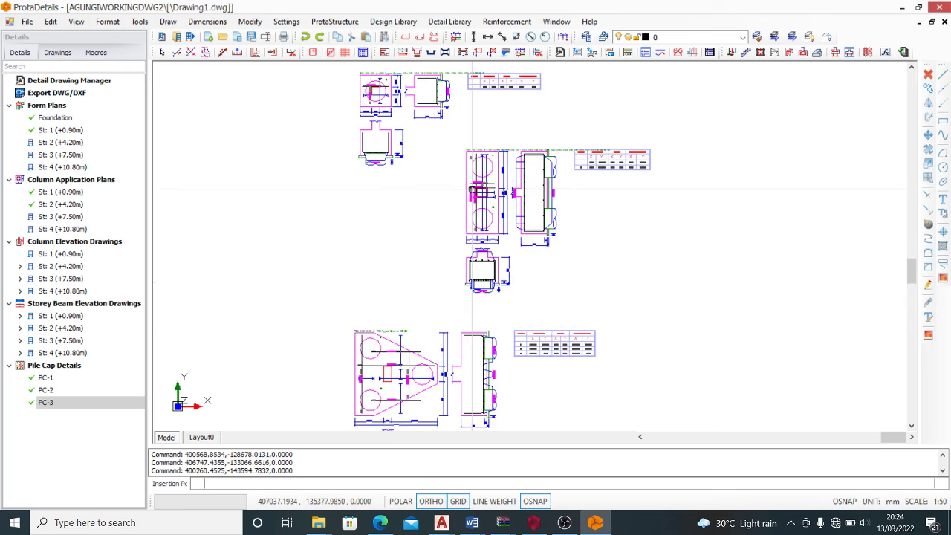
left_click(417, 84)
Step: Review the pile cap details and the overall arrangement of plans, column elevation sheets and beam sheets in the drawing
scroll(417, 83, "up", 3)
scroll(509, 163, "down", 5)
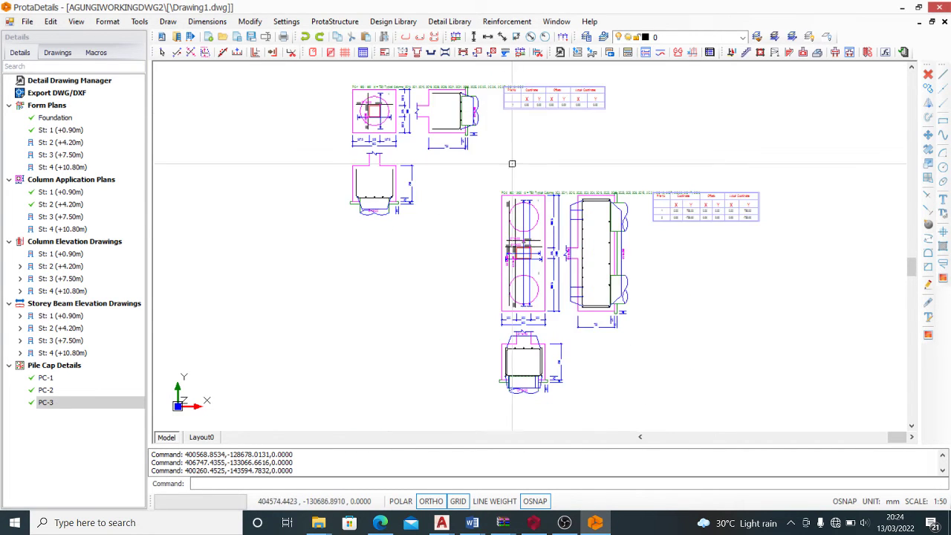
scroll(592, 312, "down", 5)
scroll(601, 272, "up", 4)
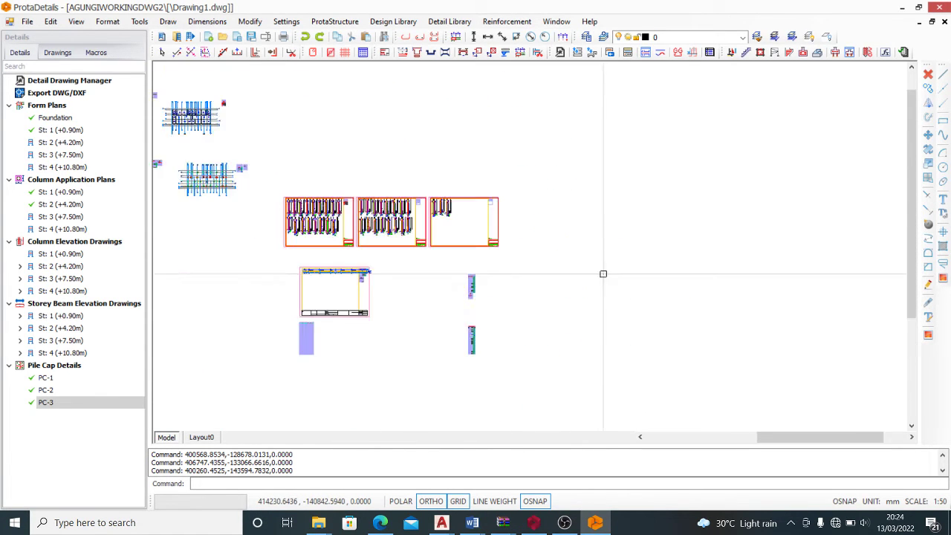
scroll(557, 289, "down", 2)
scroll(425, 238, "up", 2)
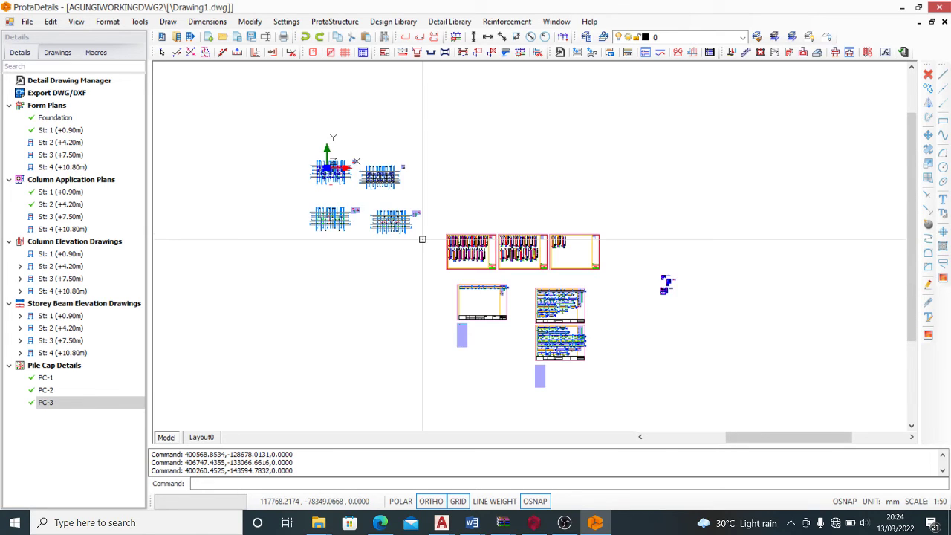